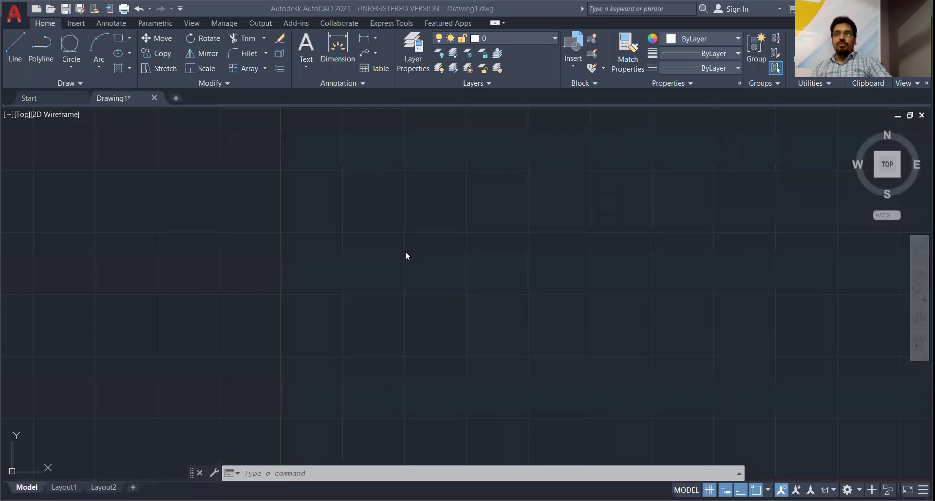
# Start MVSETUP for the drawing without enabling paper space and choose decimal units.
pyautogui.click(309, 474)
pyautogui.write('mvsetup')
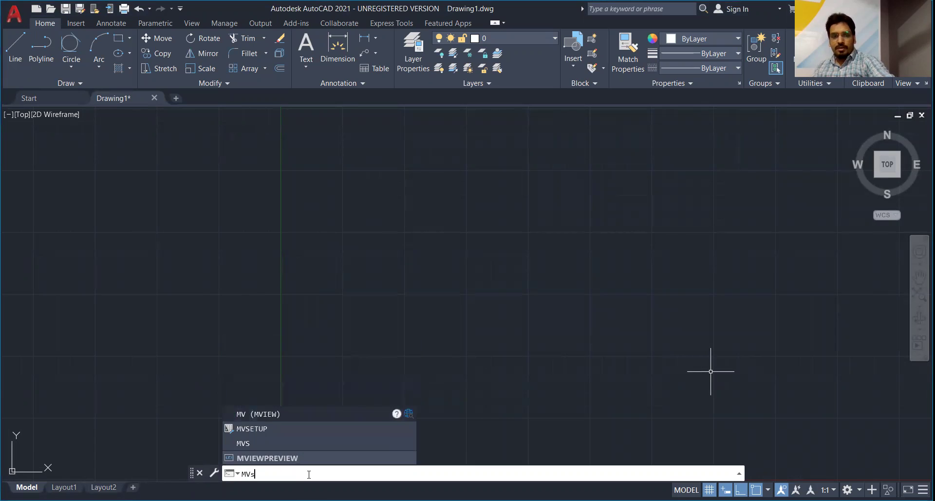
pyautogui.press('Return')
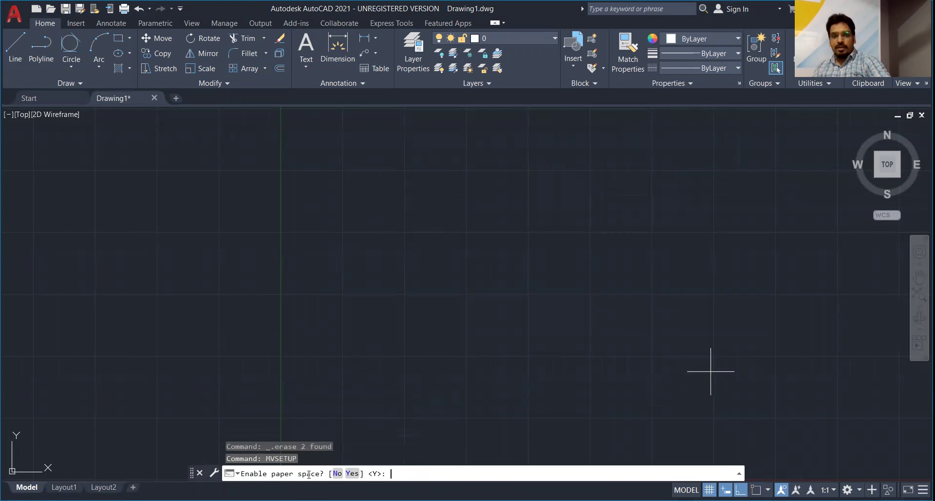
pyautogui.write('n')
pyautogui.press('Return')
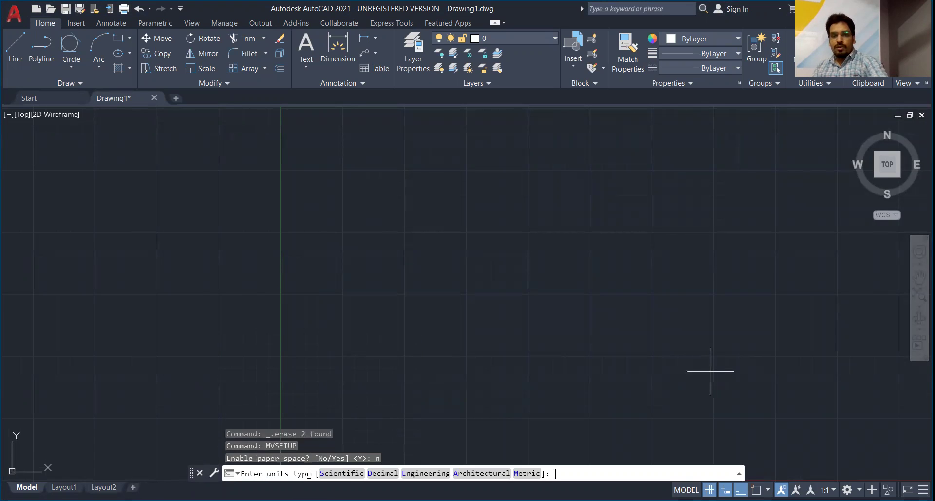
pyautogui.write('d')
pyautogui.press('Return')
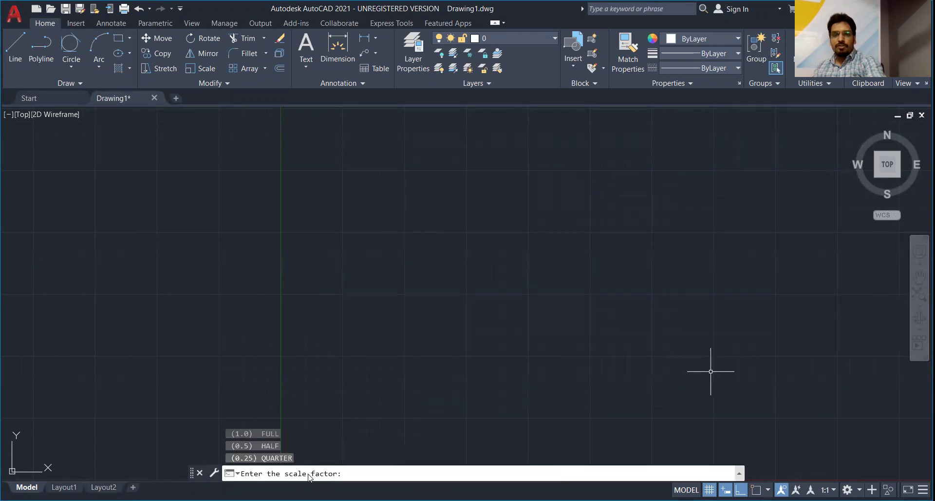
# Set the scale factor to 1 and the paper size to 400 wide by 400 high to create the sheet border.
pyautogui.write('1')
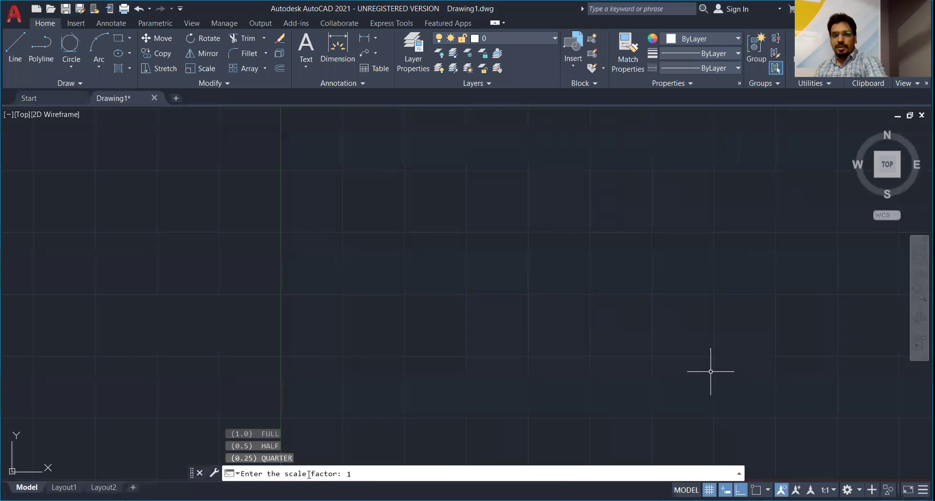
pyautogui.press('Return')
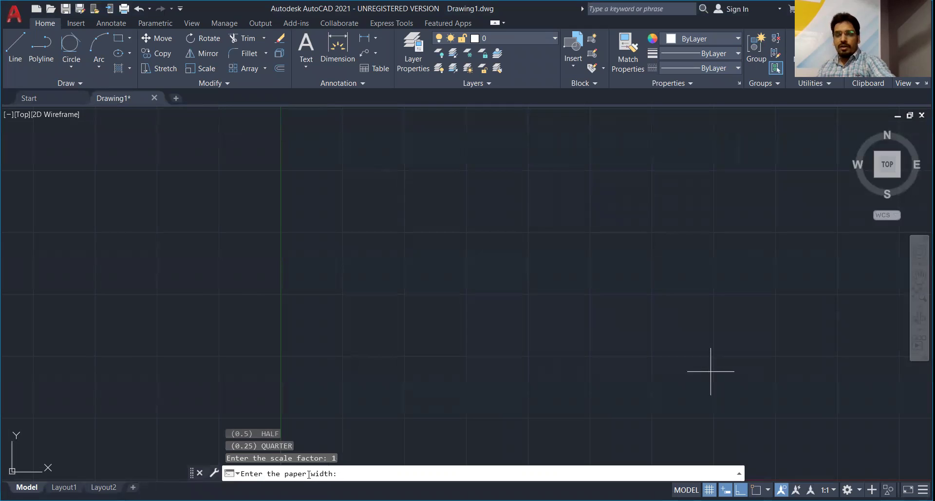
pyautogui.write('4')
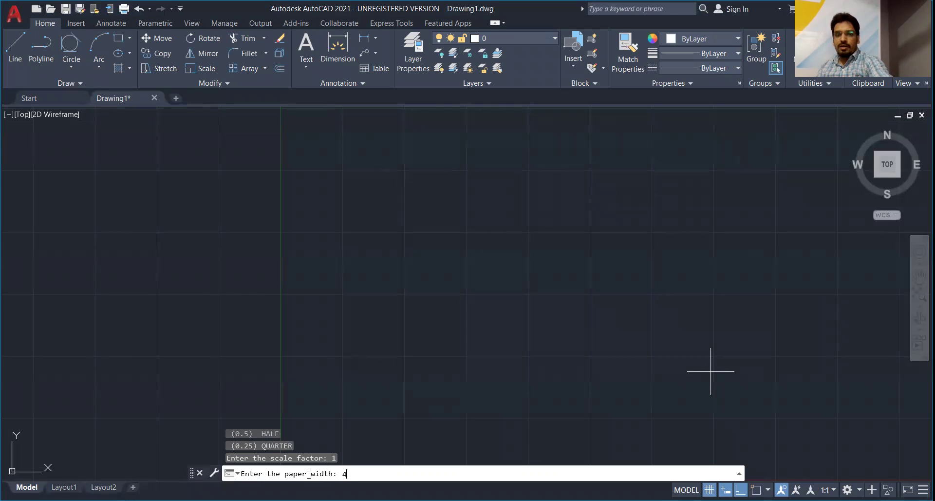
pyautogui.write('00')
pyautogui.press('Return')
pyautogui.write('400')
pyautogui.press('Return')
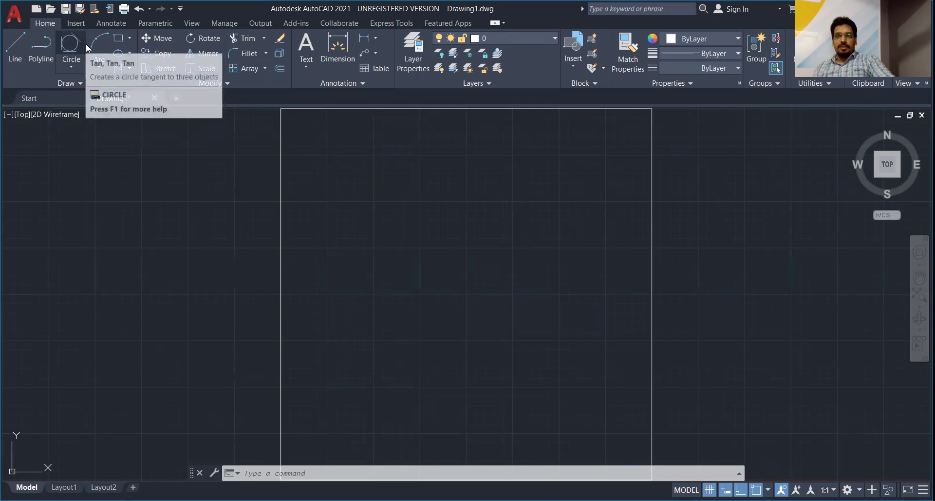
# Draw a circle by center and radius in the upper-left part of the sheet border, with a radius of 25.
pyautogui.click(69, 66)
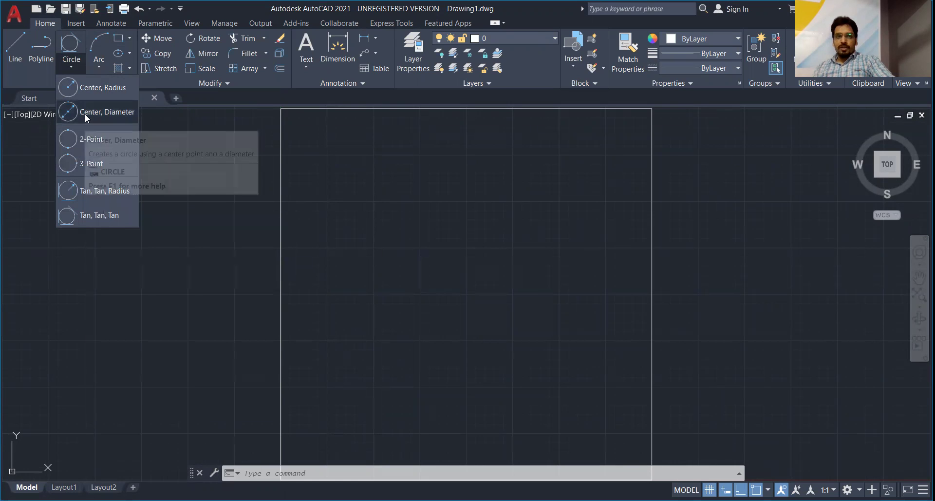
pyautogui.click(83, 89)
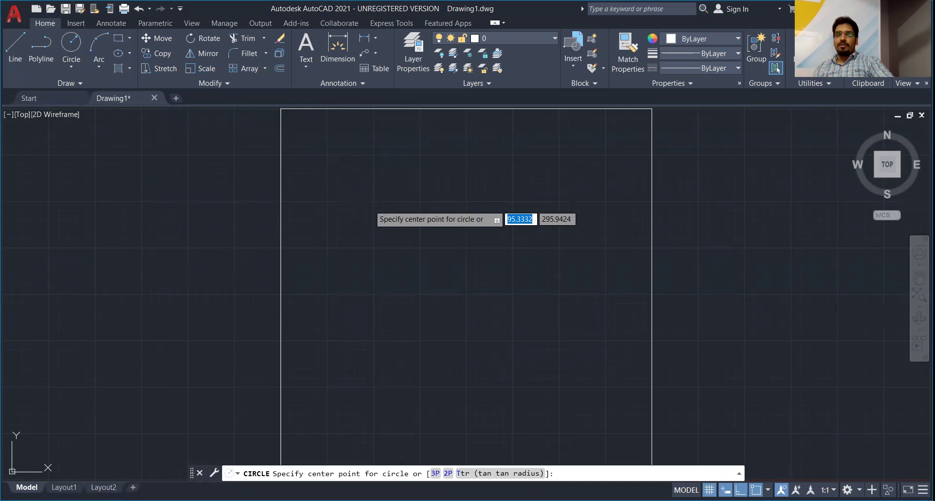
pyautogui.click(369, 205)
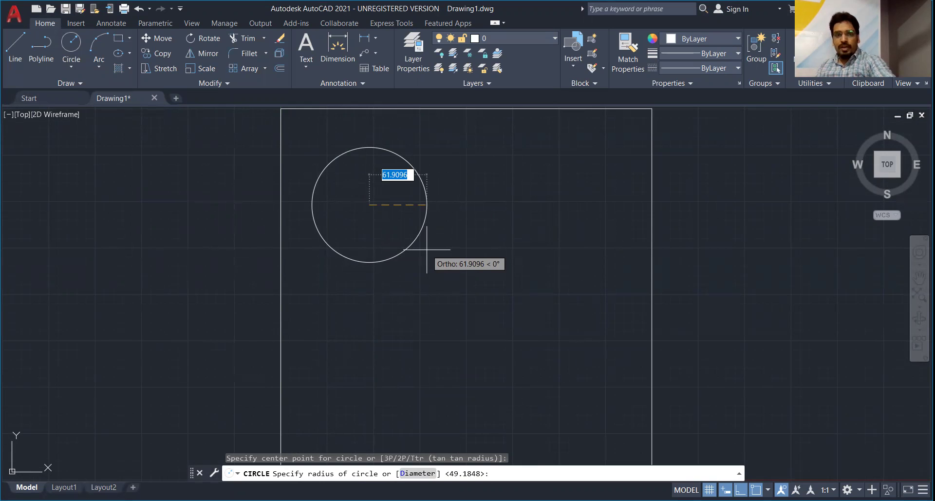
pyautogui.write('25')
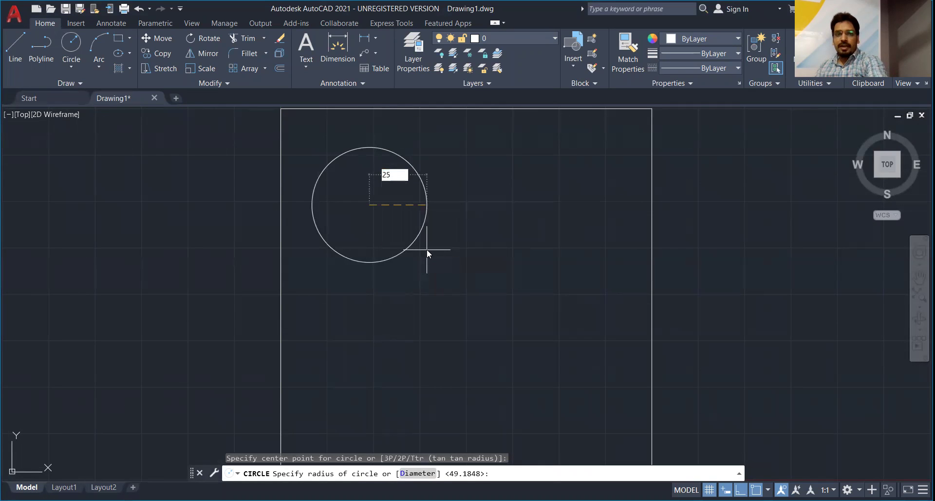
pyautogui.press('Return')
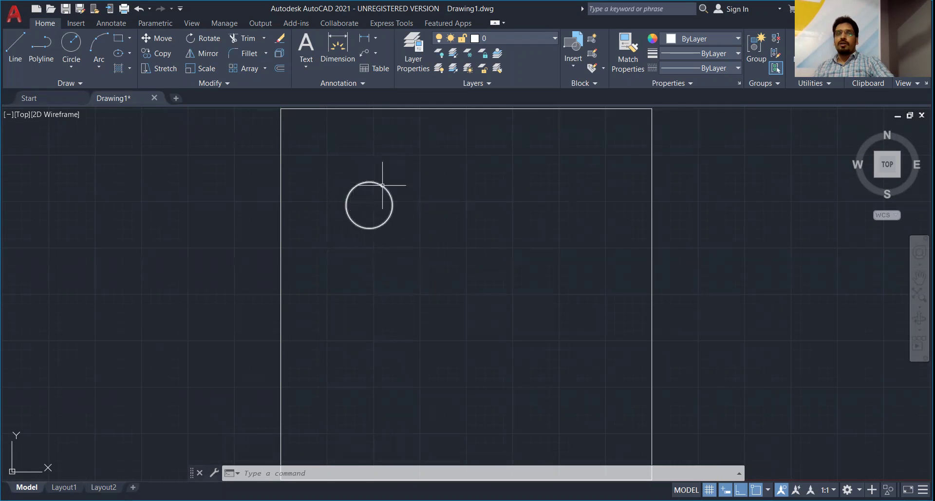
# Add a radius dimension to the circle, placing its text outside to the upper right.
pyautogui.click(115, 24)
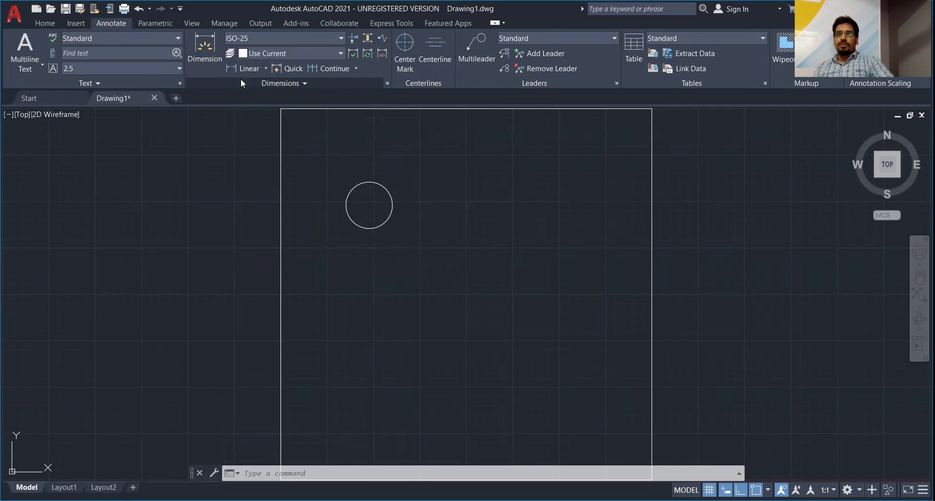
pyautogui.click(264, 69)
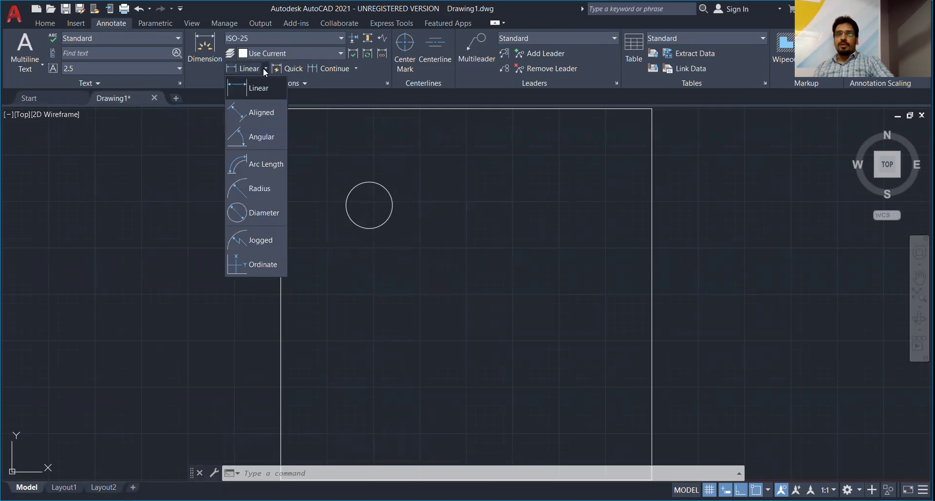
pyautogui.click(265, 189)
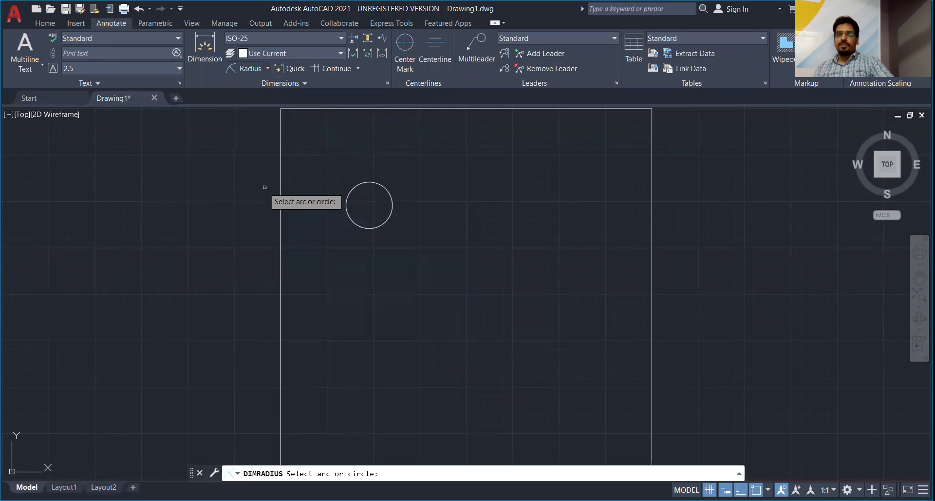
pyautogui.click(382, 185)
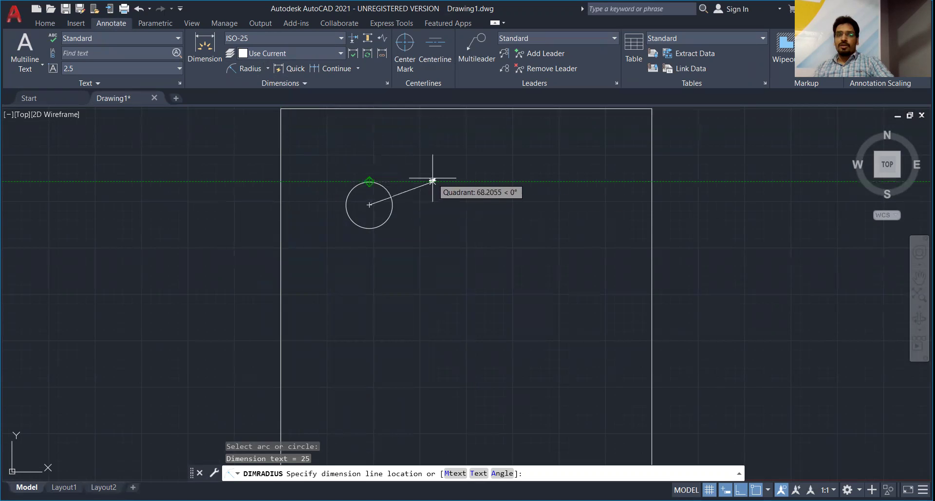
pyautogui.click(415, 180)
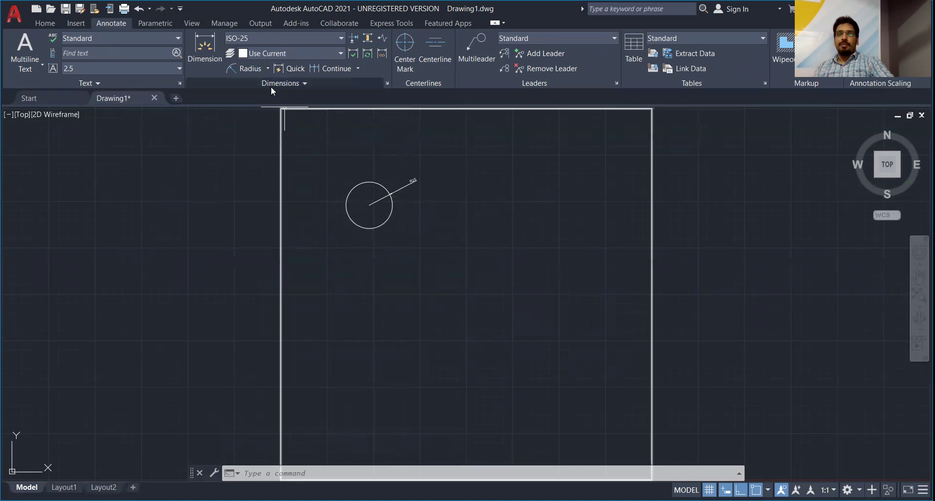
# Modify the ISO-25 dimension style to use an arrow size of 6 and a text height of 6.
pyautogui.click(387, 83)
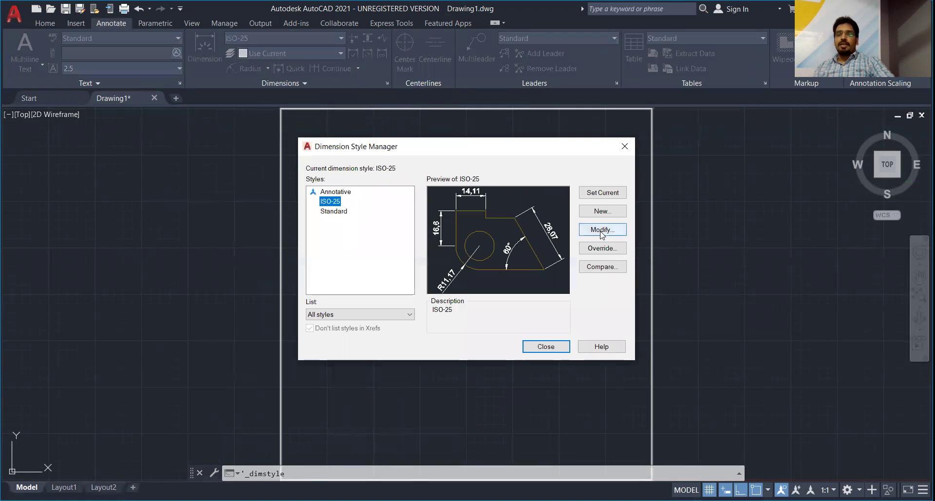
pyautogui.click(601, 231)
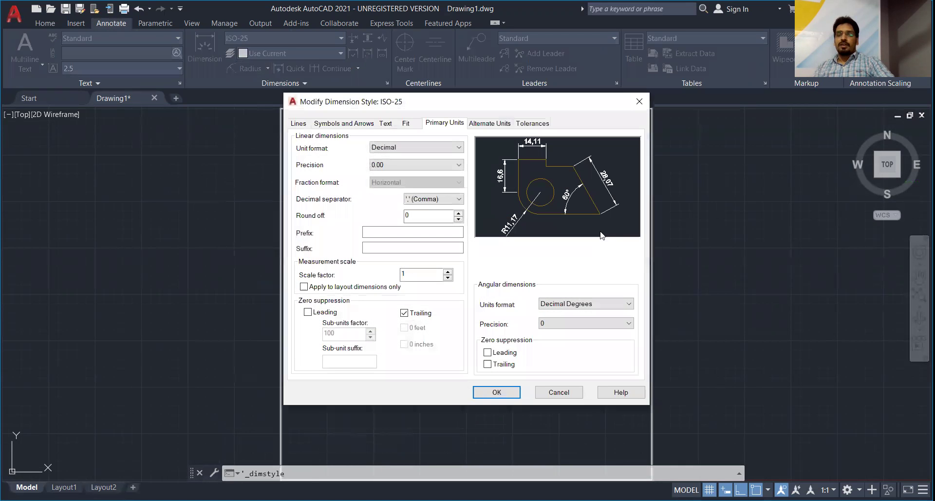
pyautogui.click(335, 124)
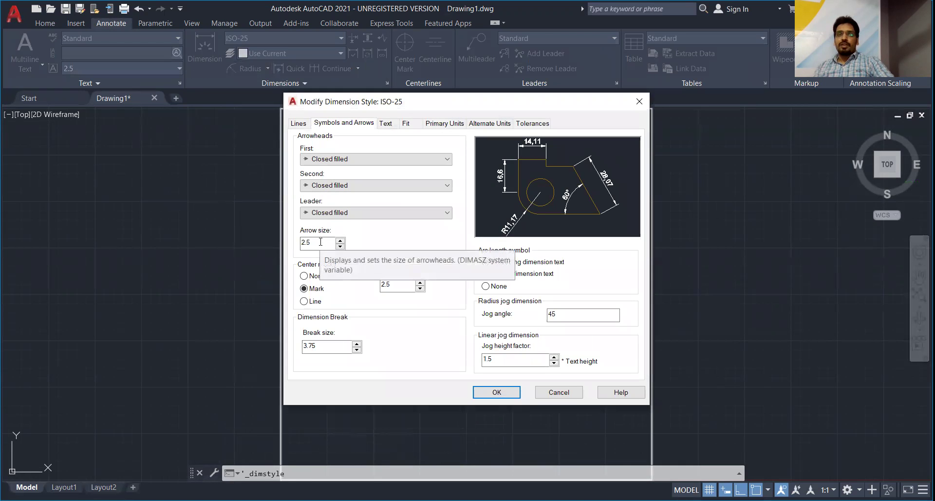
pyautogui.moveTo(312, 242); pyautogui.dragTo(285, 245)
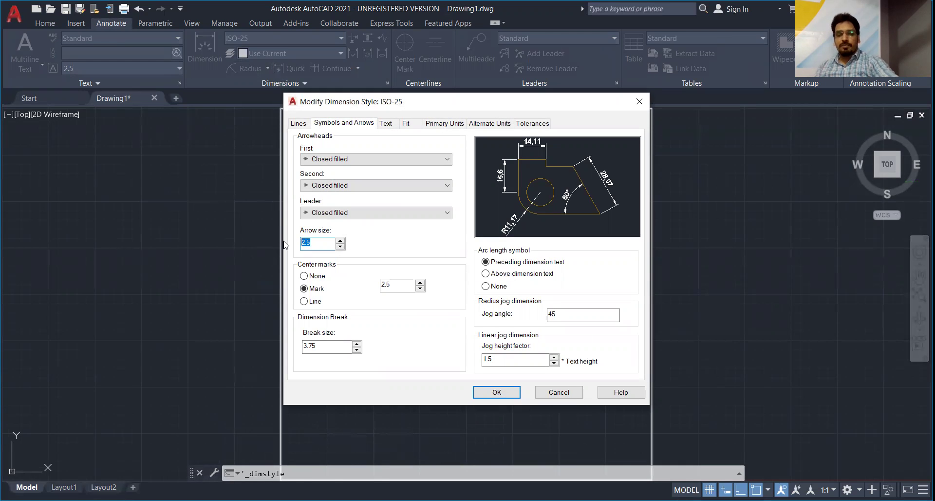
pyautogui.write('6')
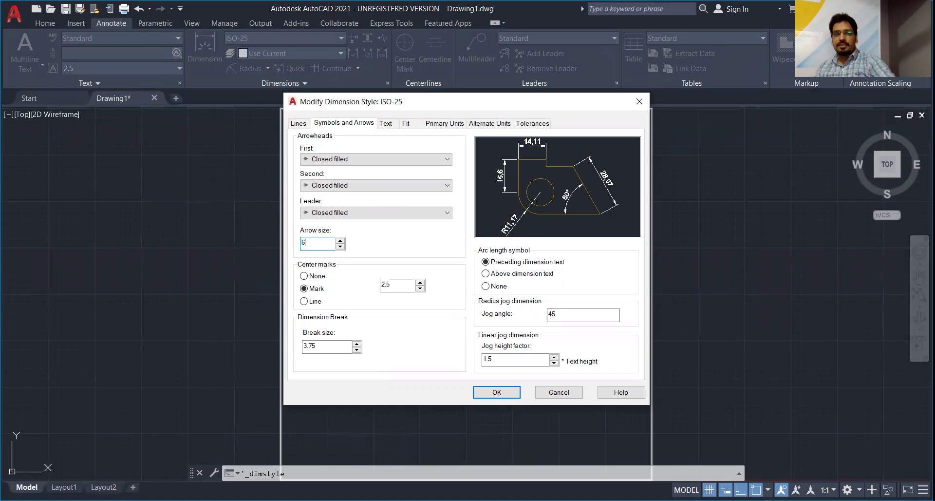
pyautogui.click(385, 124)
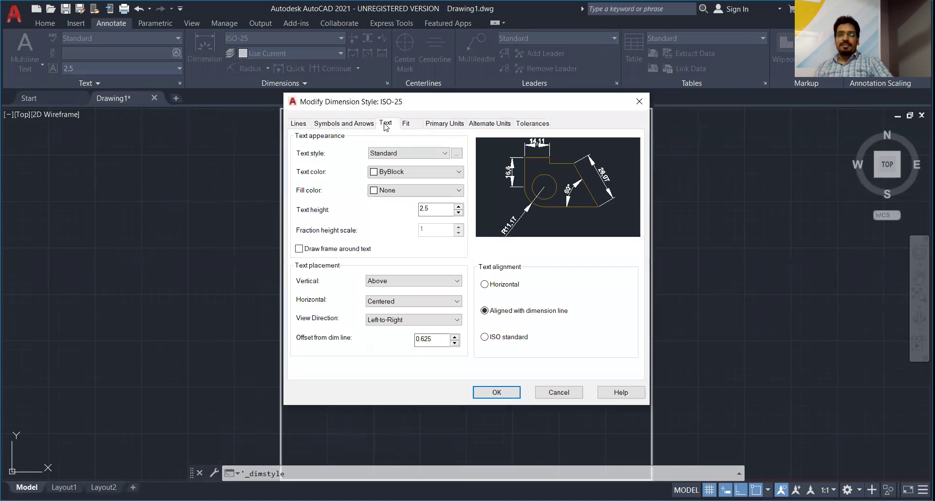
pyautogui.doubleClick(442, 210)
pyautogui.write('6')
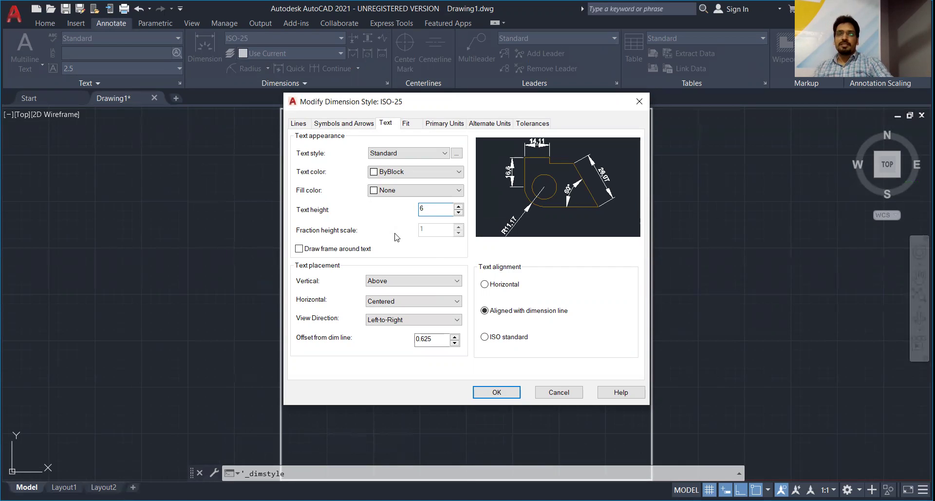
# Set the ISO-25 style's linear dimension precision to 0.0, apply the style changes and close the style manager.
pyautogui.click(444, 123)
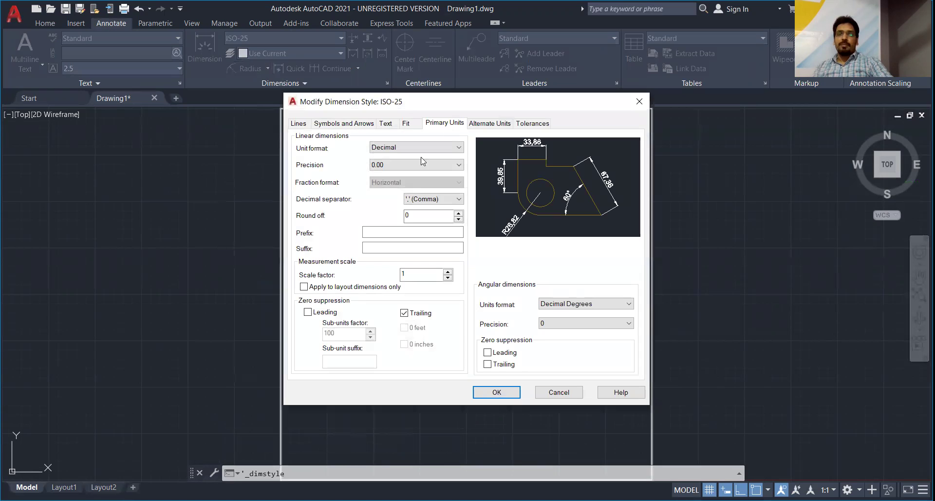
pyautogui.click(392, 166)
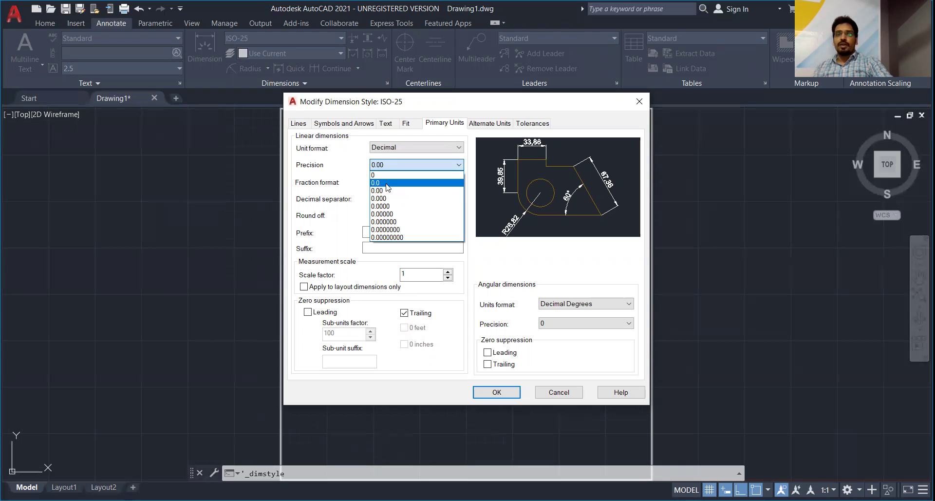
pyautogui.click(387, 184)
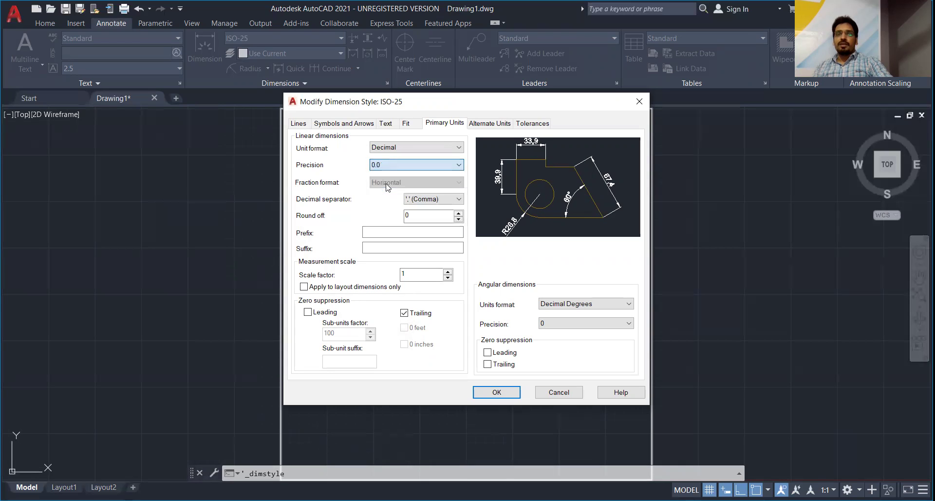
pyautogui.click(488, 394)
pyautogui.click(546, 347)
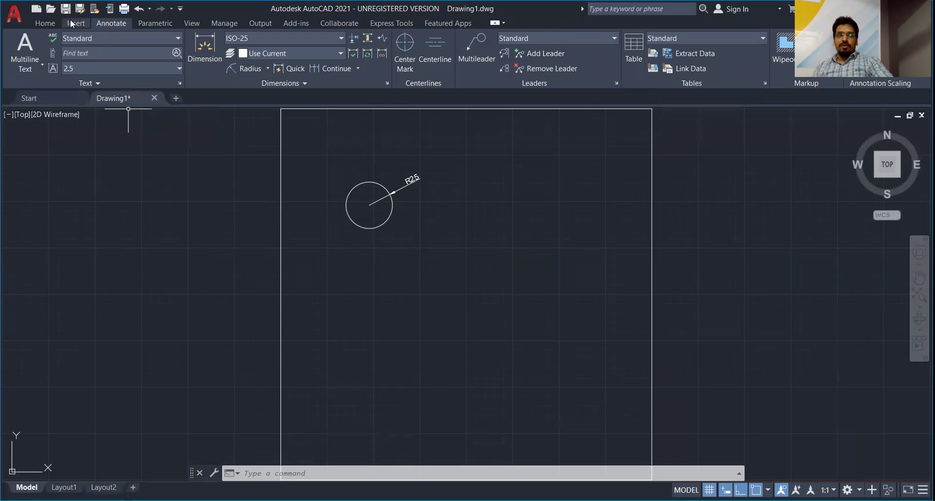
# Draw a circle by center and diameter in the upper-right part of the sheet border, with a diameter of 60.
pyautogui.click(45, 23)
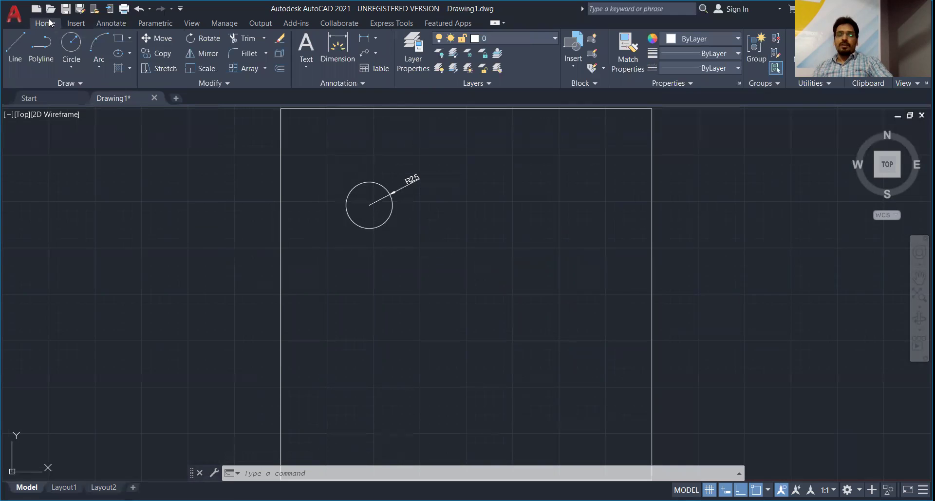
pyautogui.click(68, 66)
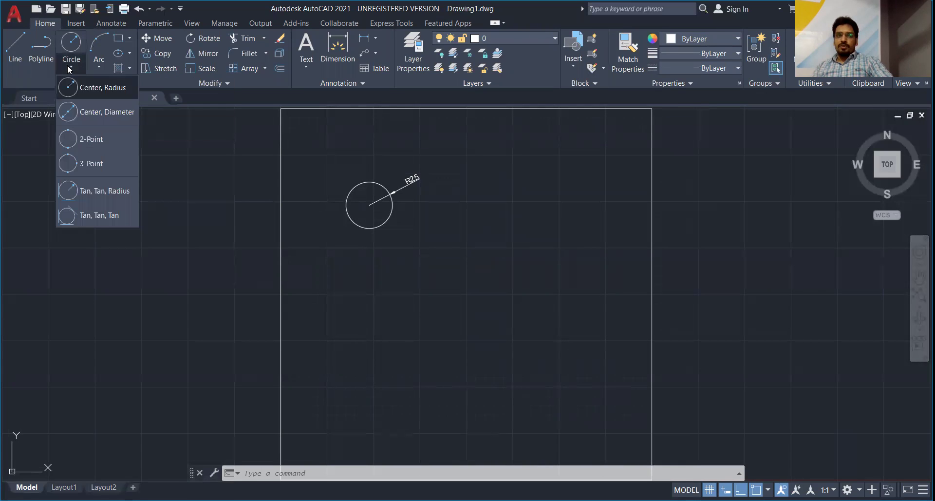
pyautogui.click(112, 115)
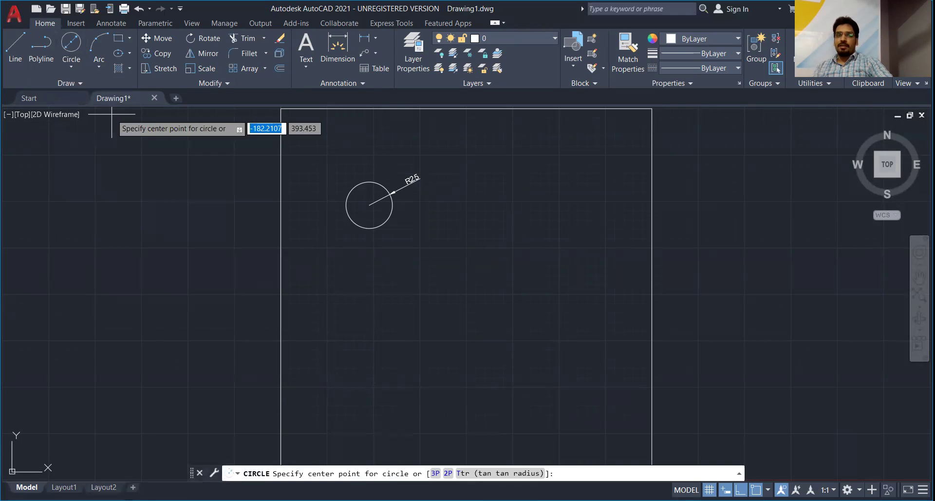
pyautogui.click(521, 207)
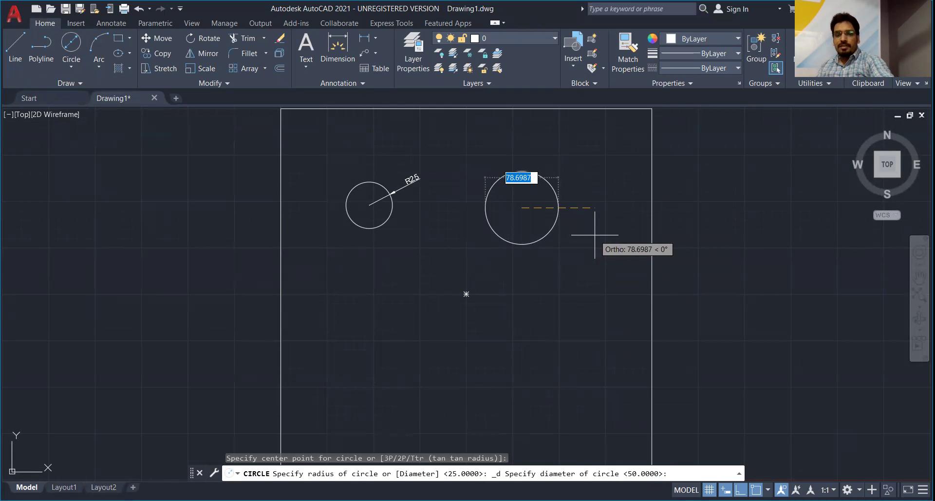
pyautogui.write('60')
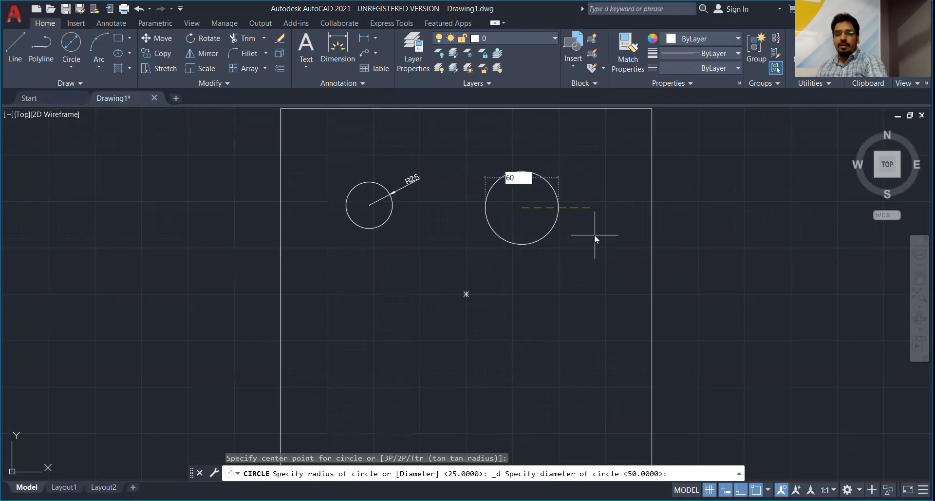
pyautogui.press('Return')
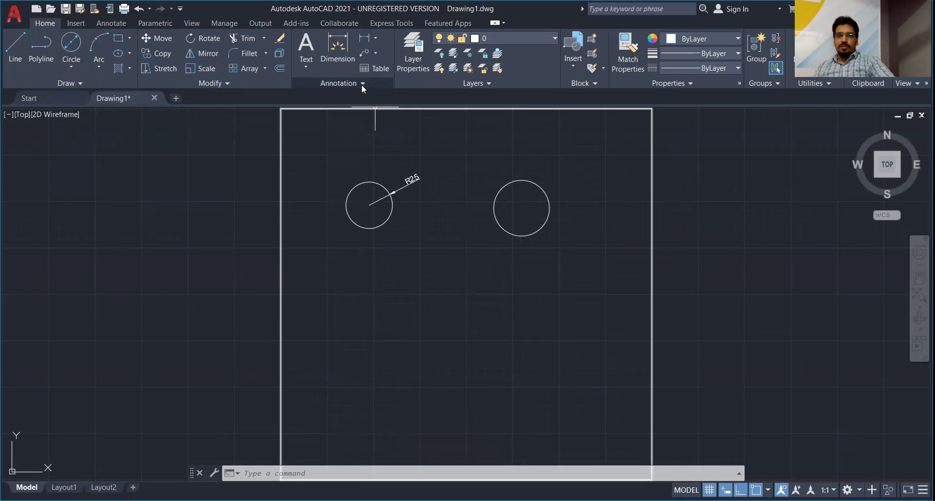
# Add a diameter dimension to the upper-right circle, placing its text outside to the upper right.
pyautogui.click(113, 23)
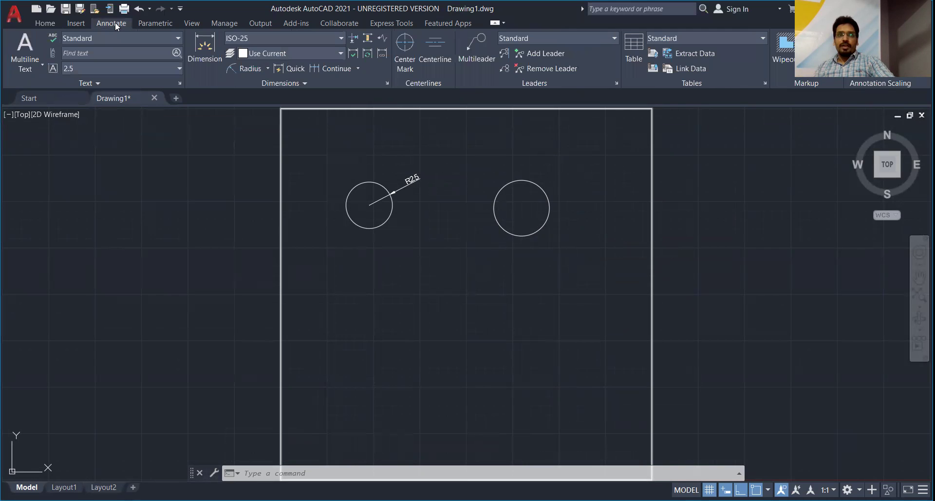
pyautogui.click(268, 68)
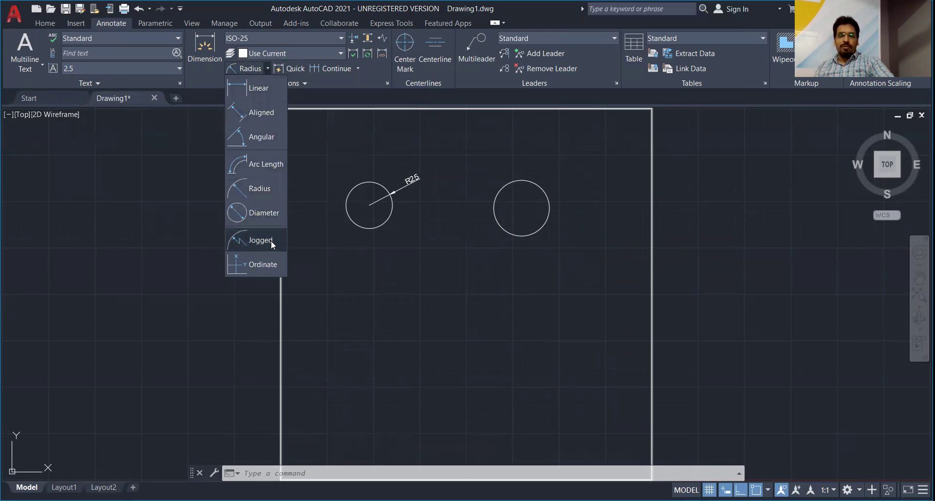
pyautogui.click(263, 215)
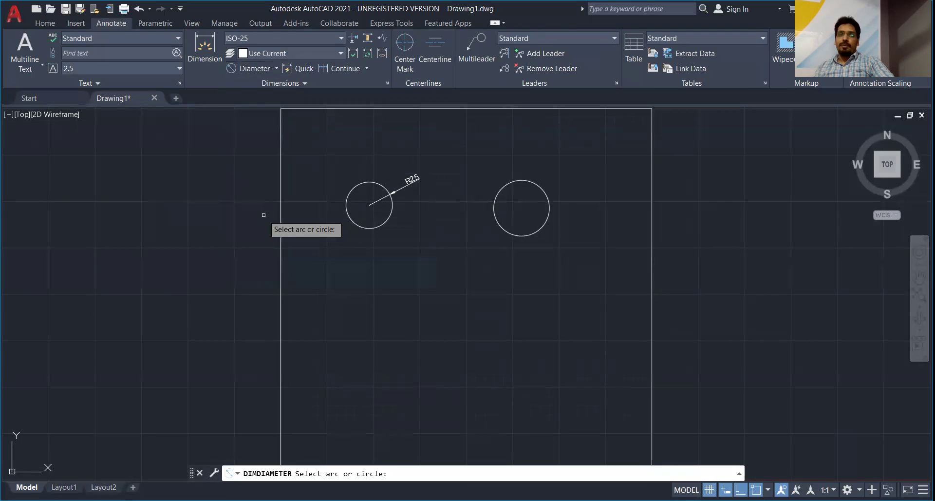
pyautogui.click(510, 182)
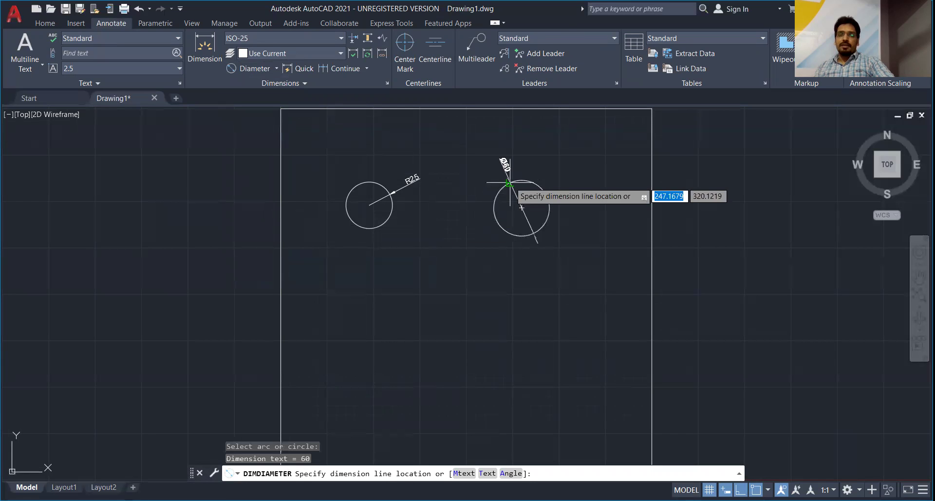
pyautogui.click(574, 185)
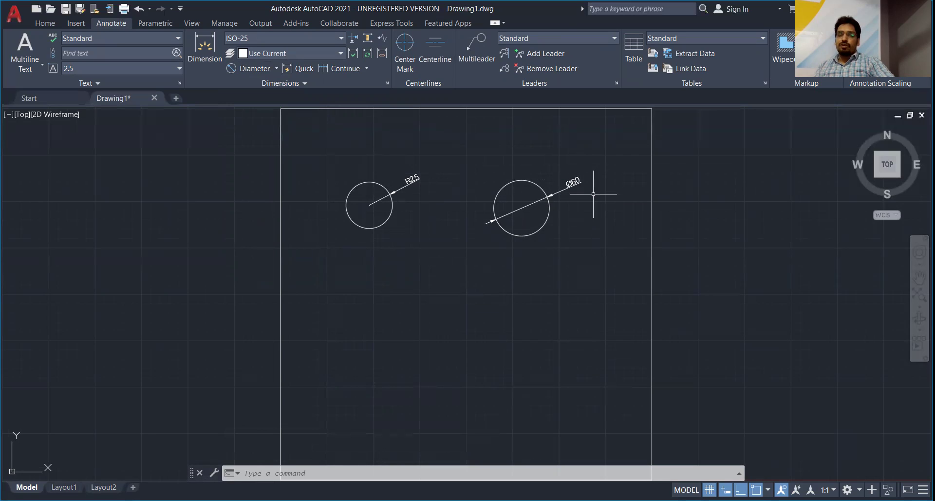
# Draw a 2-point circle about 80 in diameter, running straight down from the left quadrant of the R25 circle.
pyautogui.click(45, 23)
pyautogui.click(70, 69)
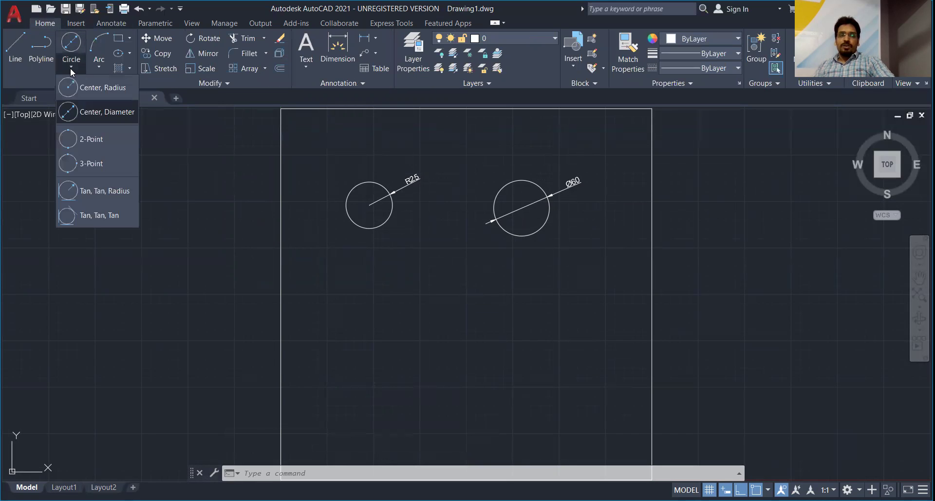
pyautogui.click(85, 140)
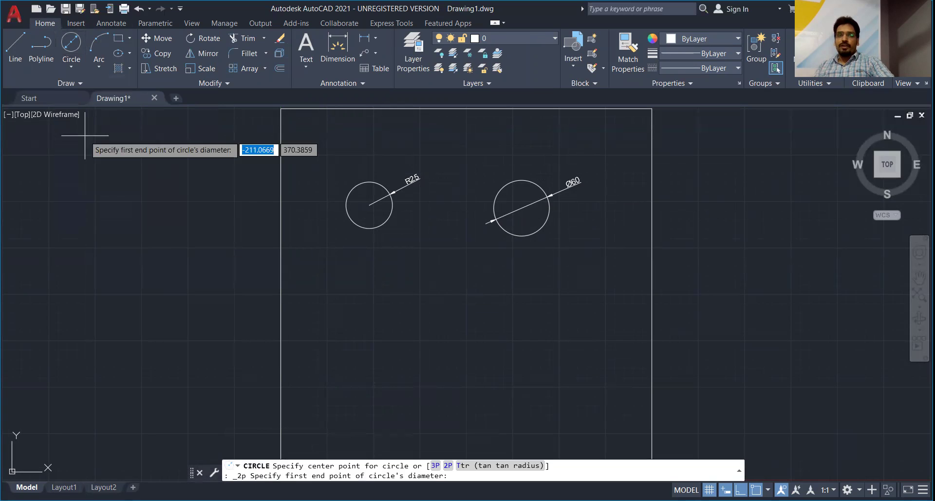
pyautogui.click(347, 202)
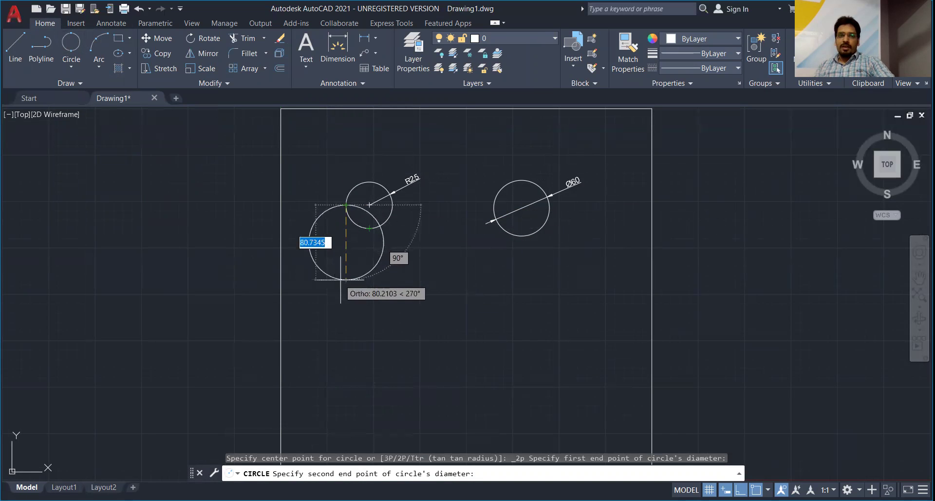
pyautogui.click(343, 279)
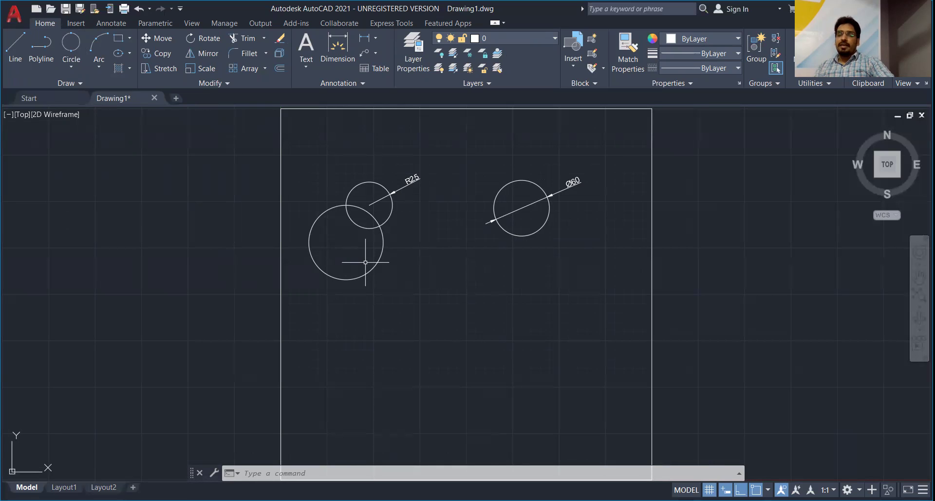
# Add a radius dimension to the 2-point circle, placing its text outside to the right and slightly below center.
pyautogui.click(103, 24)
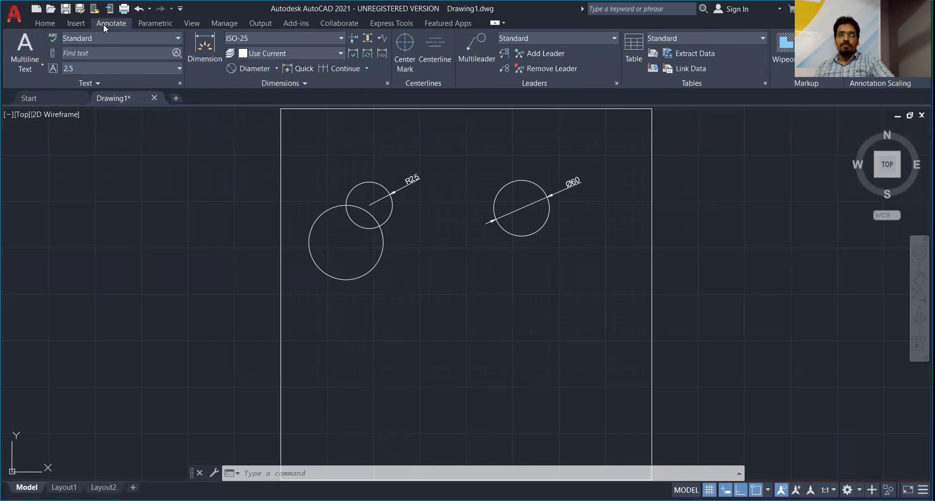
pyautogui.click(275, 68)
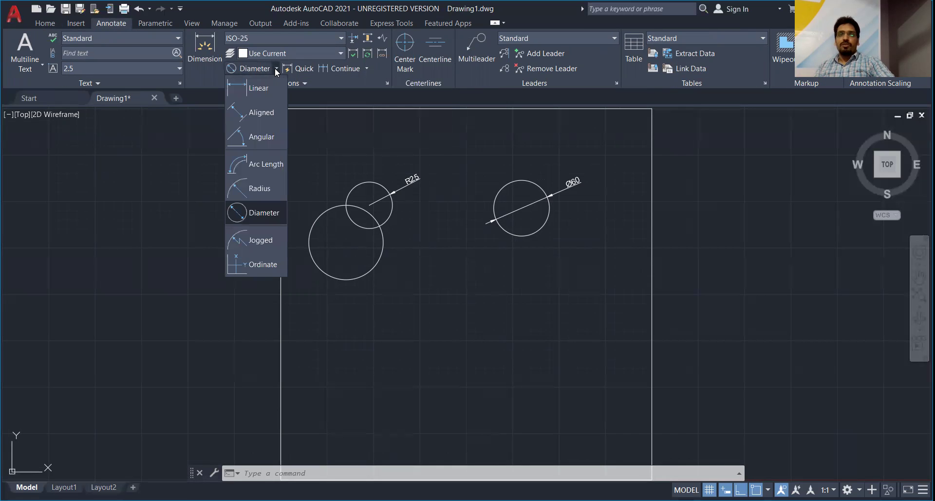
pyautogui.click(254, 190)
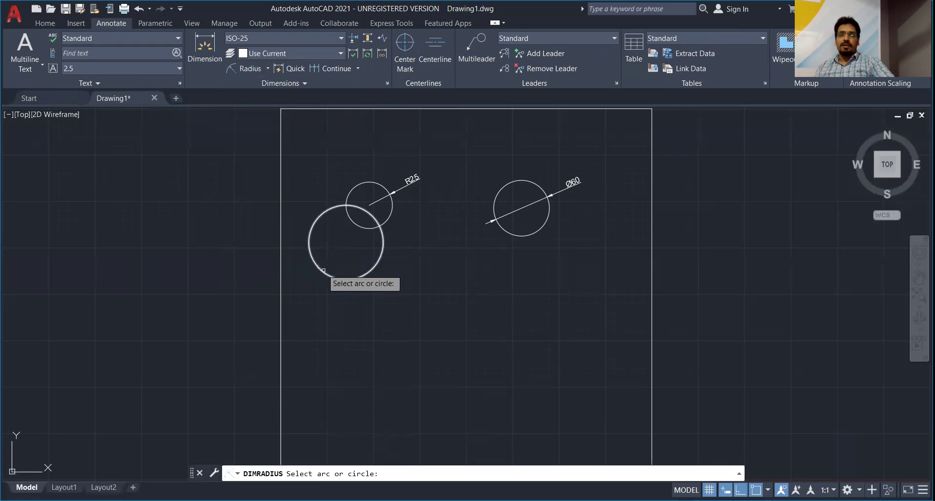
pyautogui.click(381, 253)
pyautogui.click(402, 255)
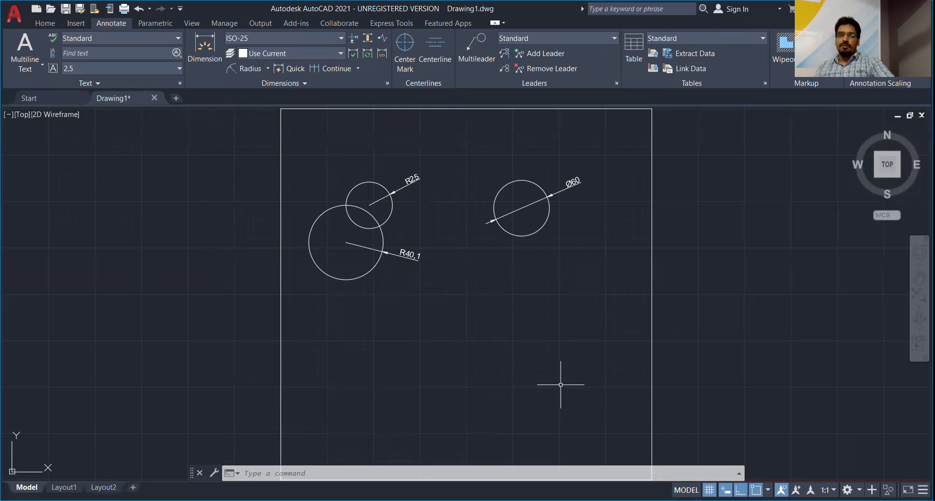
# Draw a 3-point circle about 139 in diameter in the lower-right part of the sheet border.
pyautogui.click(36, 21)
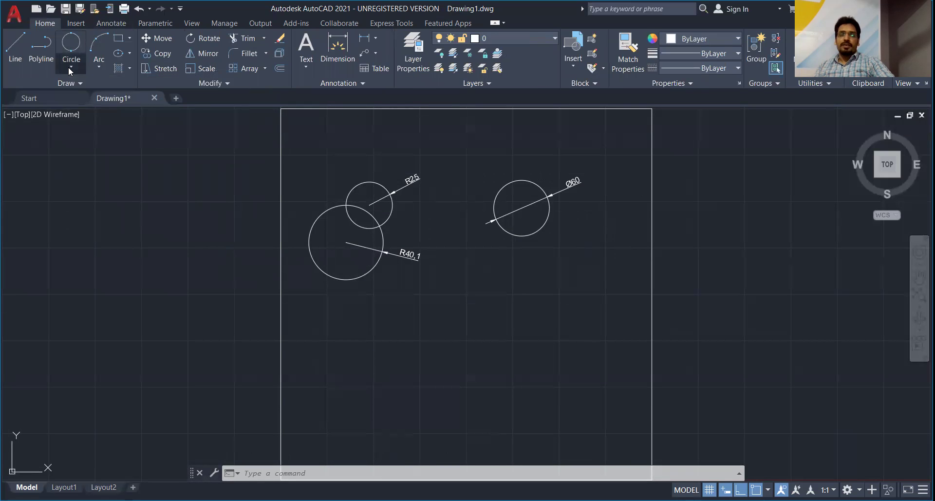
pyautogui.click(70, 68)
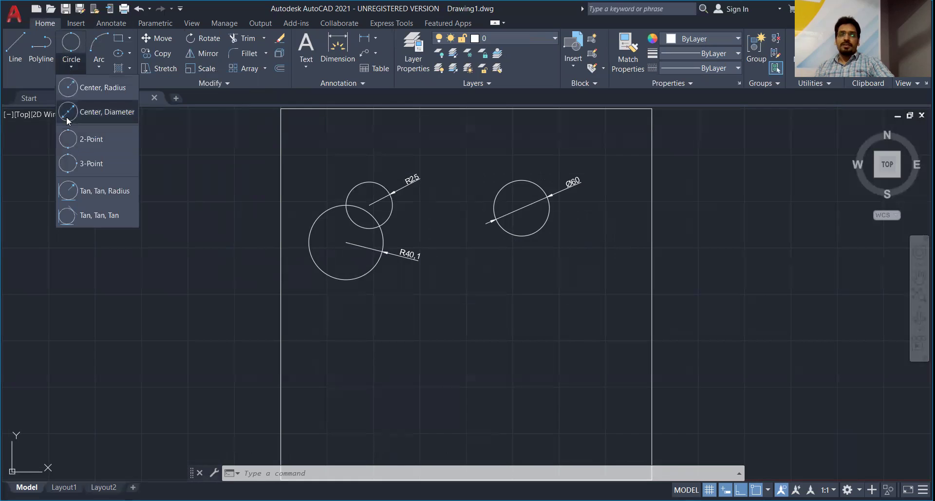
pyautogui.click(92, 165)
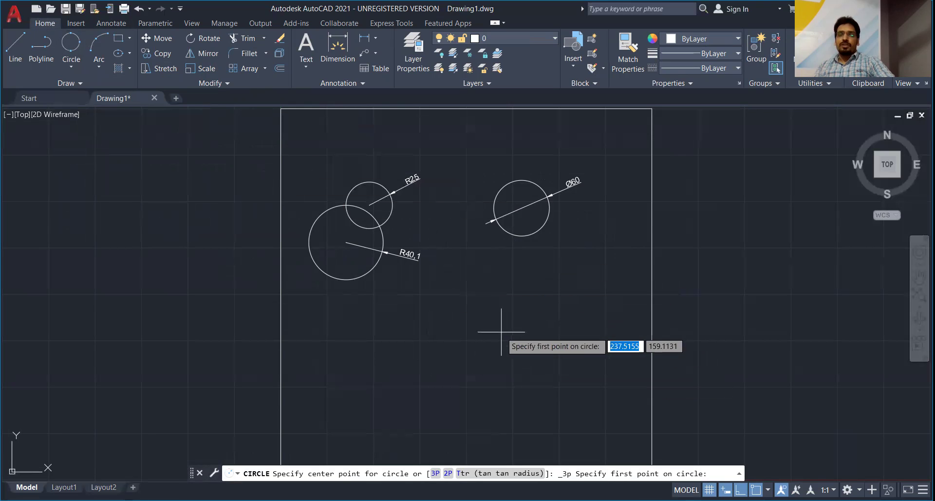
pyautogui.click(512, 292)
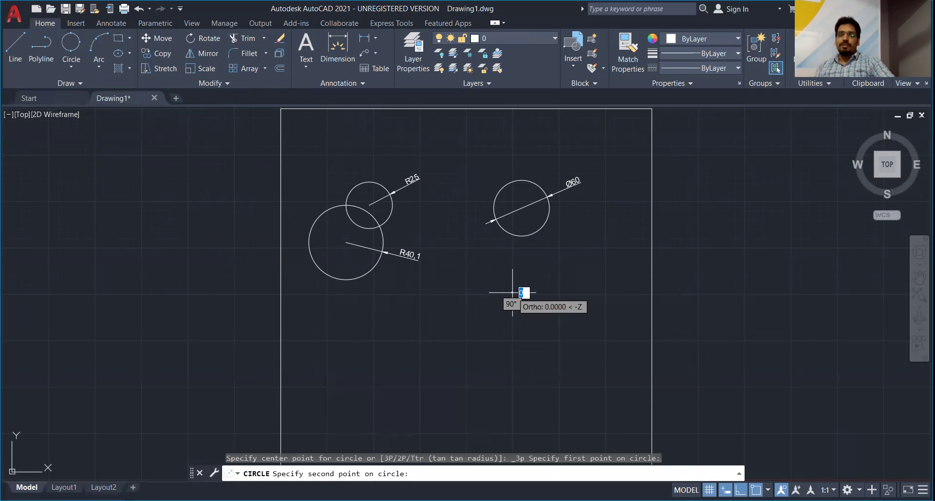
pyautogui.click(510, 400)
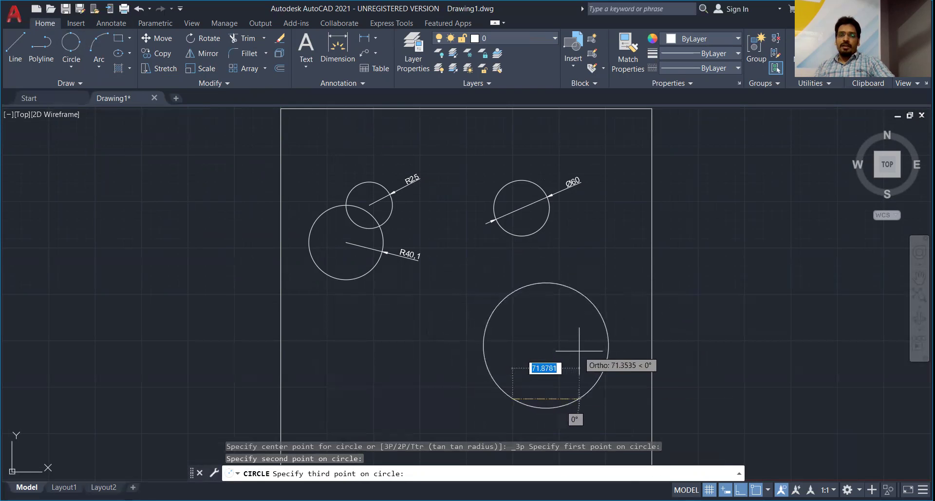
pyautogui.click(586, 400)
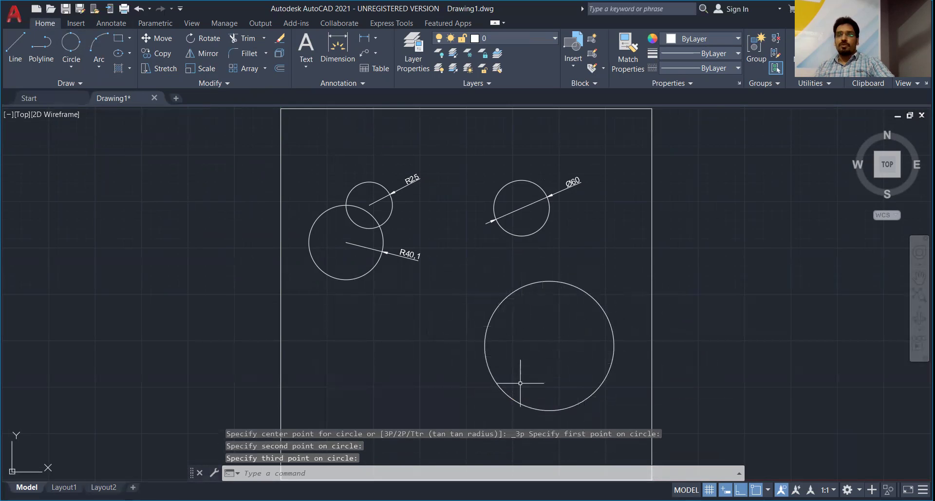
# Add a diameter dimension to the 3-point circle, placing its text outside to the upper left.
pyautogui.click(101, 22)
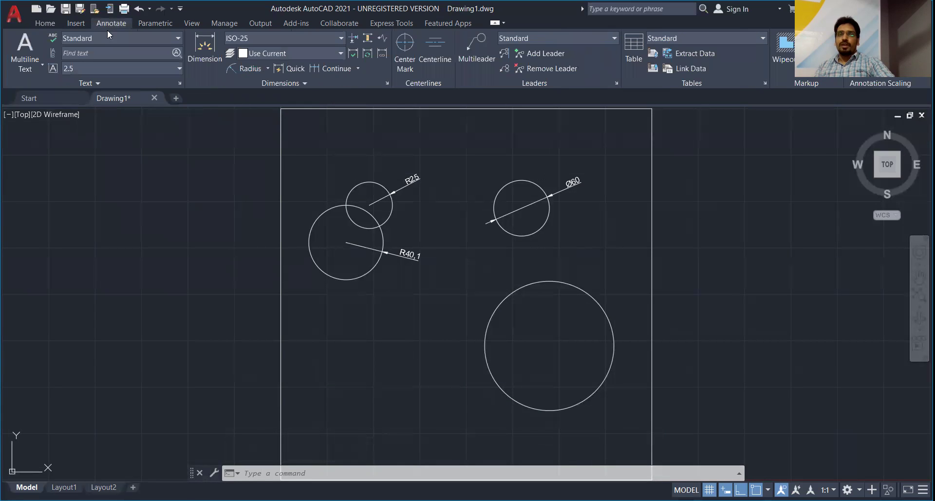
pyautogui.click(267, 68)
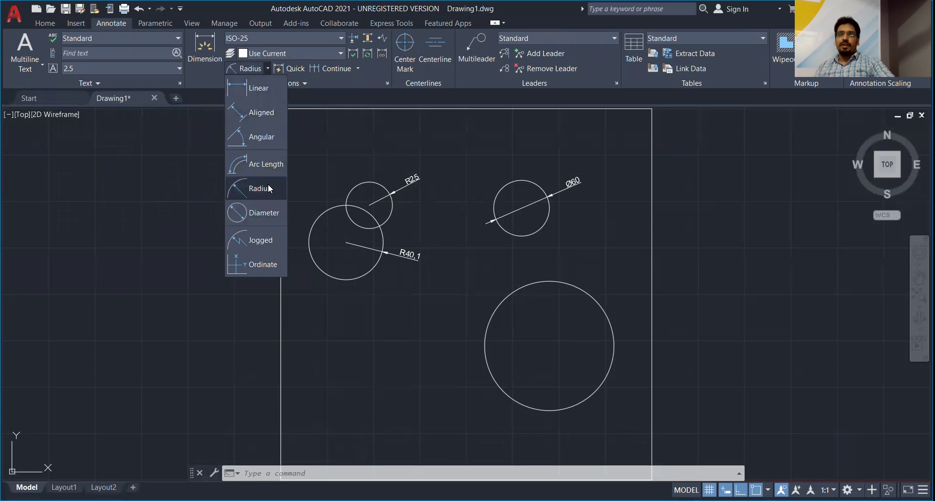
pyautogui.click(263, 215)
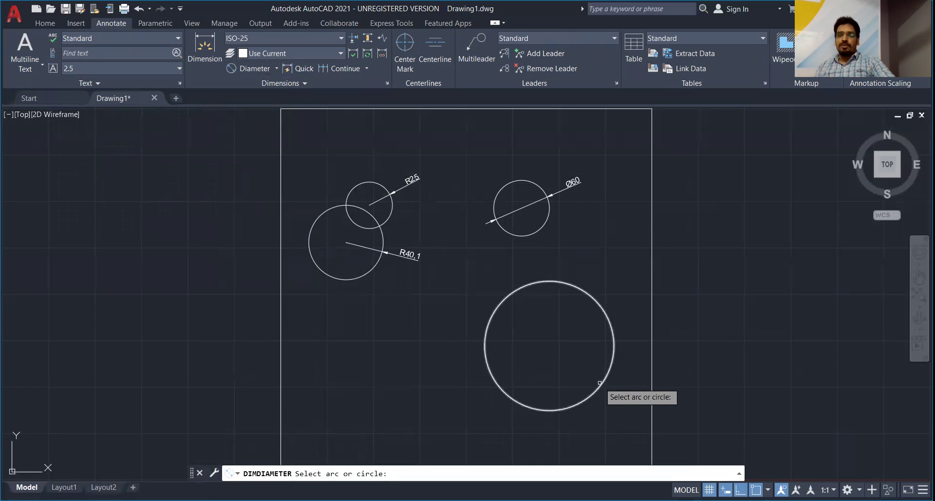
pyautogui.click(484, 340)
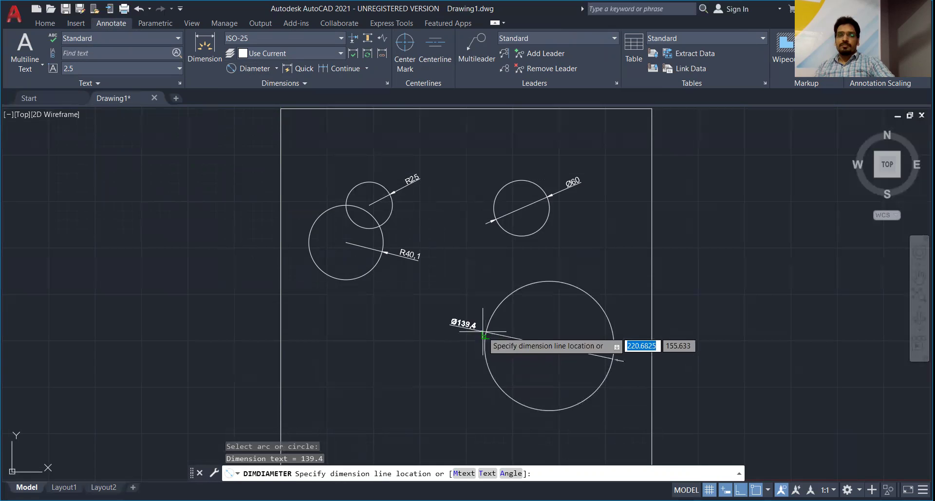
pyautogui.click(480, 311)
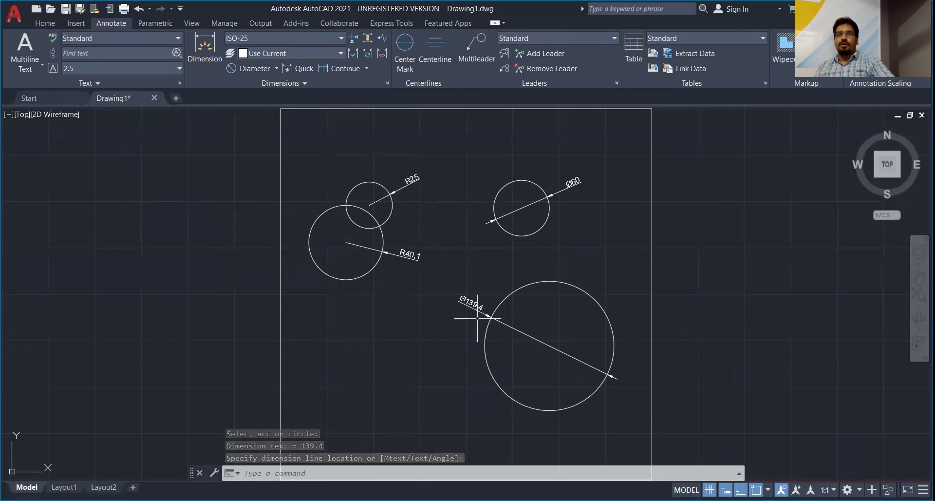
# Draw an L shape in the lower-left part of the sheet with a vertical line and a horizontal line from its lower end.
pyautogui.click(42, 23)
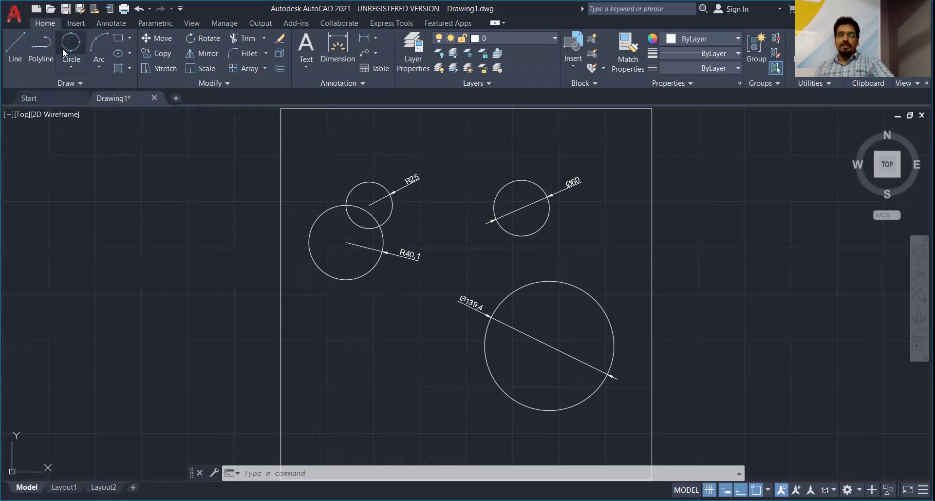
pyautogui.click(70, 66)
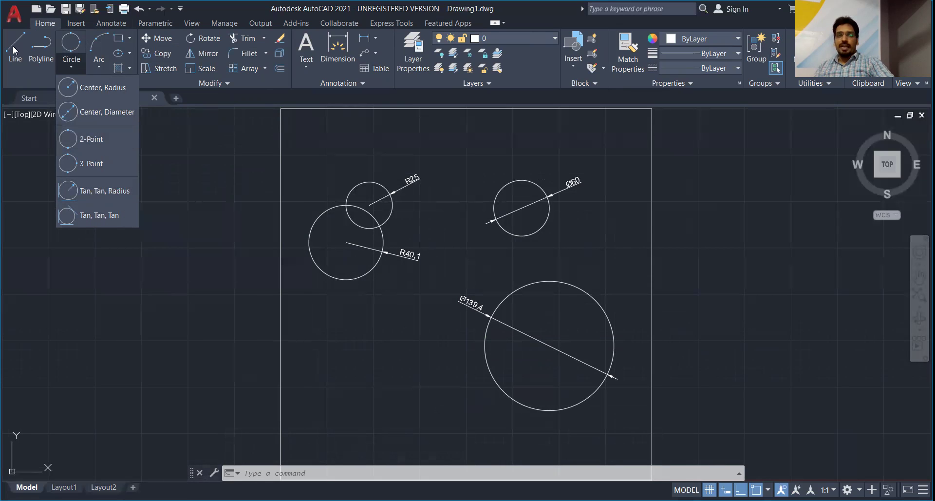
pyautogui.click(13, 45)
pyautogui.click(326, 315)
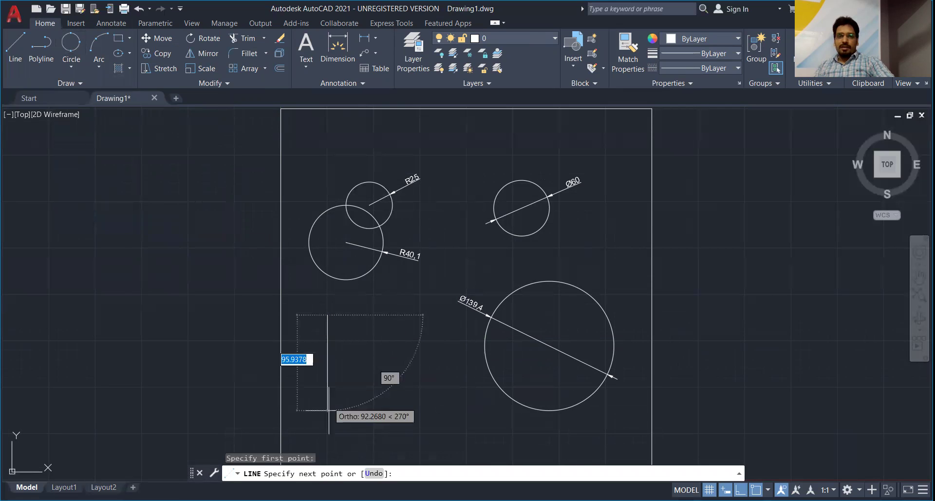
pyautogui.click(327, 436)
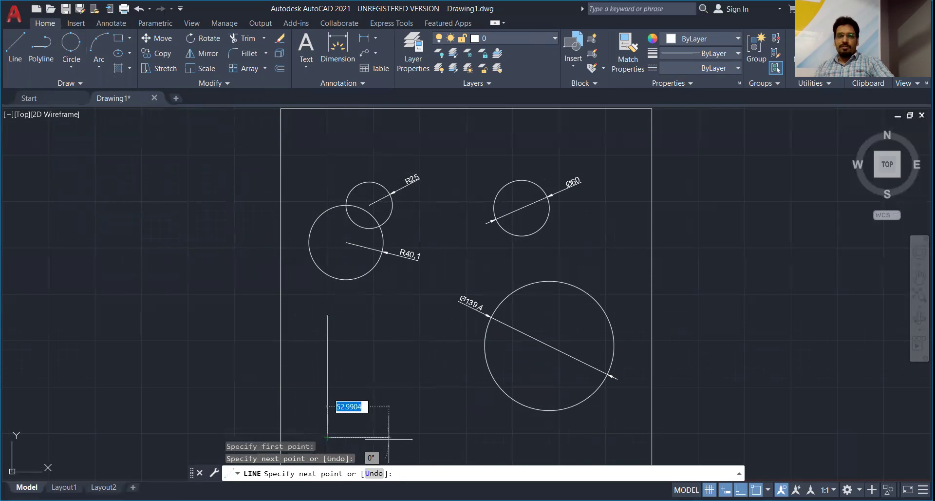
pyautogui.click(456, 437)
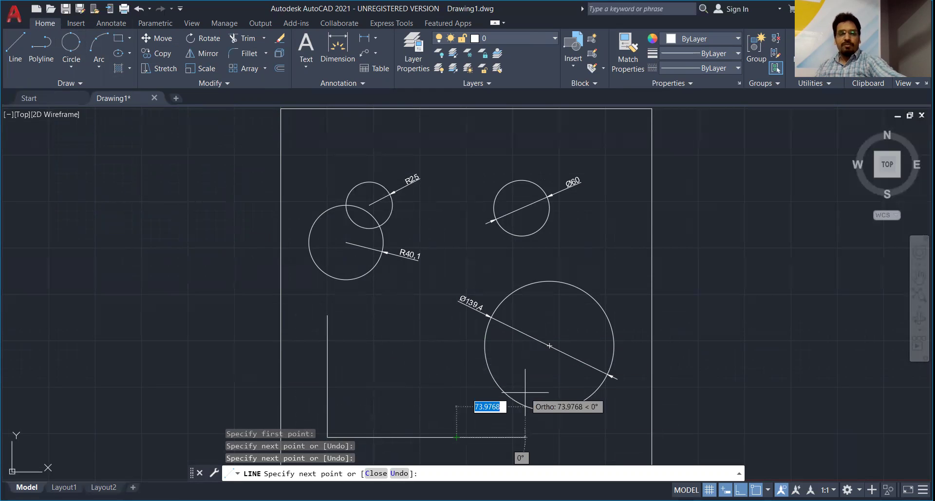
pyautogui.press('Escape')
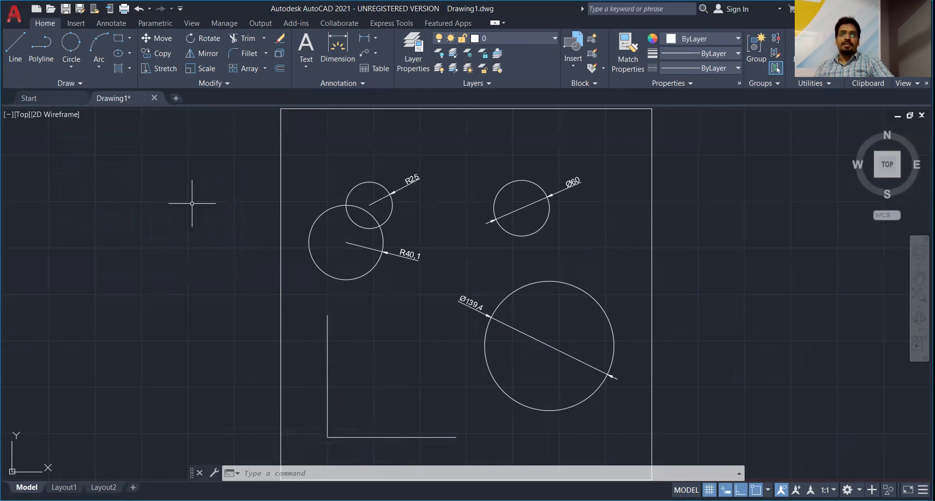
# Draw a Tan, Tan, Radius circle of radius 25 tangent to the vertical and horizontal lines of the L shape.
pyautogui.click(72, 67)
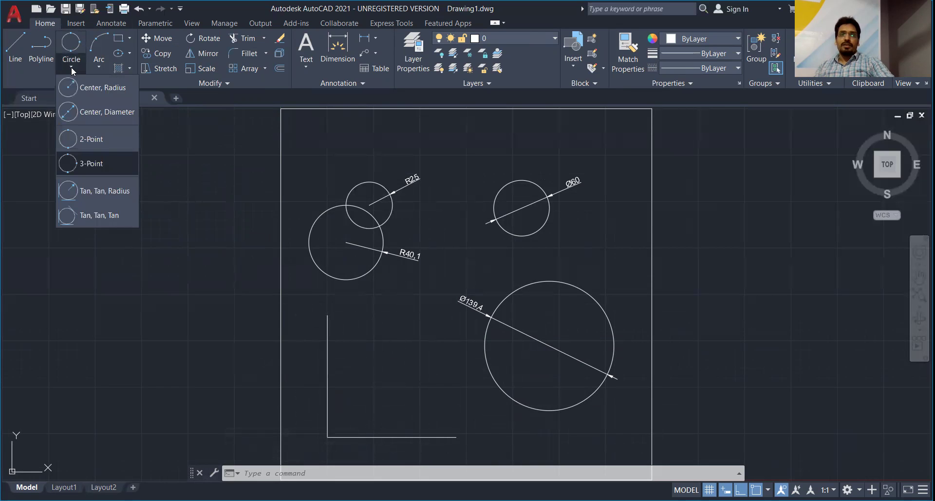
pyautogui.click(105, 189)
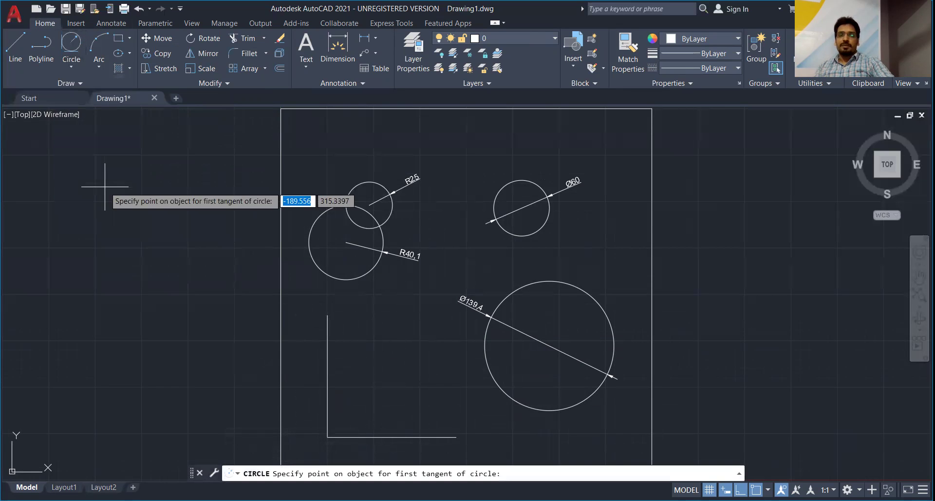
pyautogui.click(328, 370)
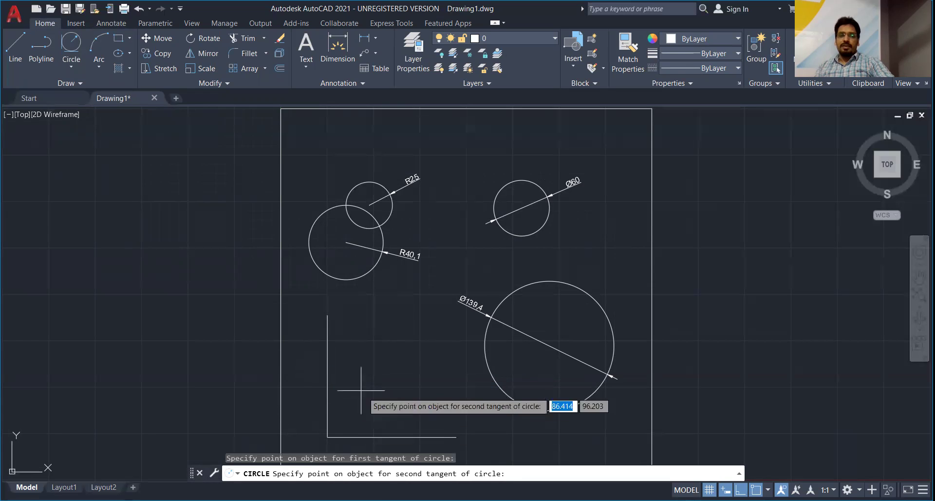
pyautogui.click(412, 435)
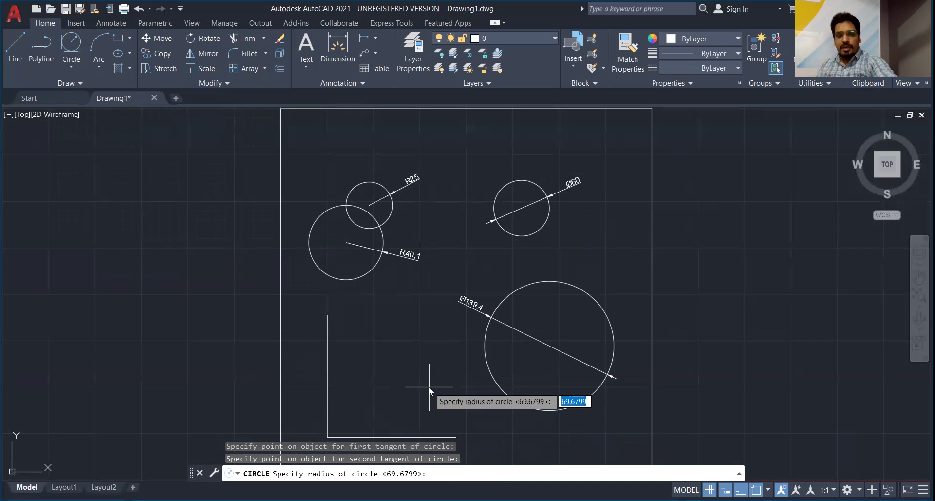
pyautogui.write('25')
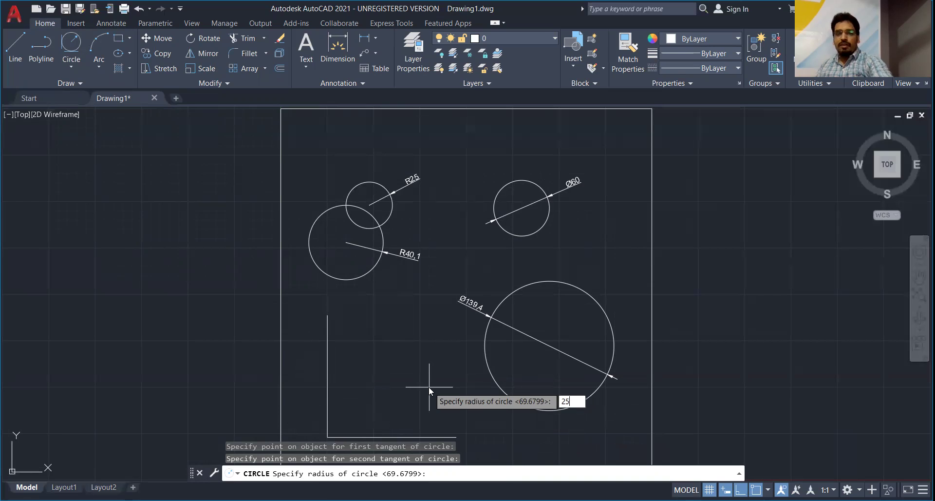
pyautogui.press('Return')
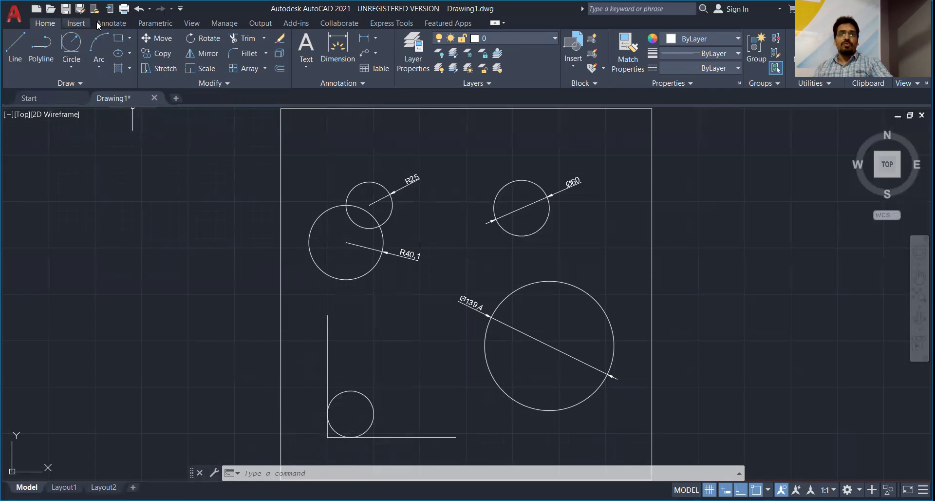
# Add a radius dimension to the circle inside the L shape, placing its text outside to the upper right.
pyautogui.click(112, 23)
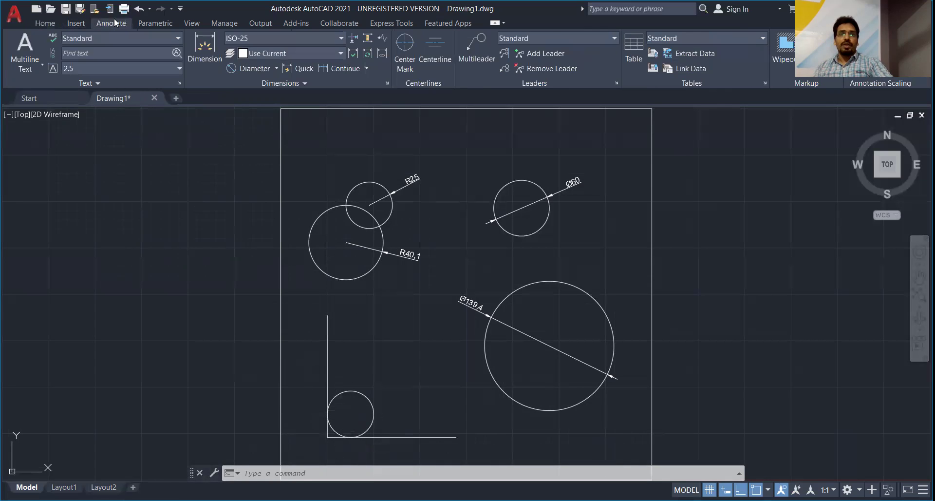
pyautogui.click(277, 69)
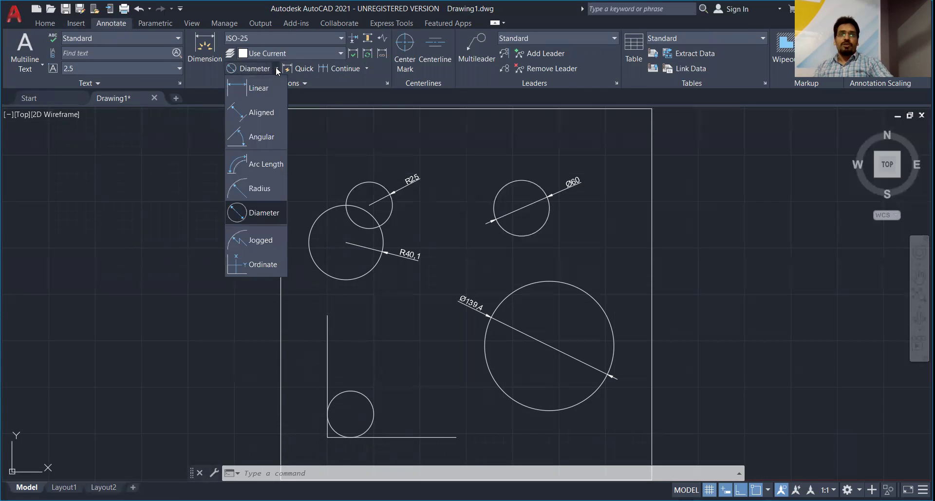
pyautogui.click(265, 188)
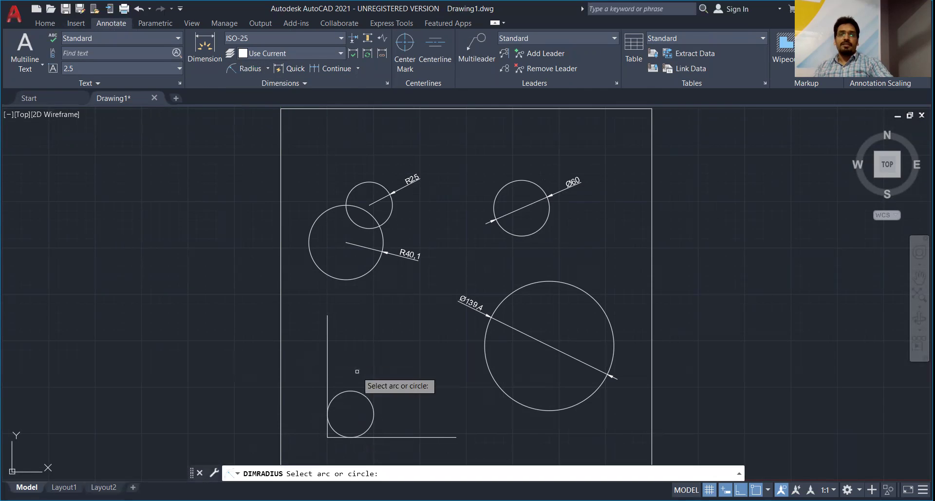
pyautogui.click(366, 396)
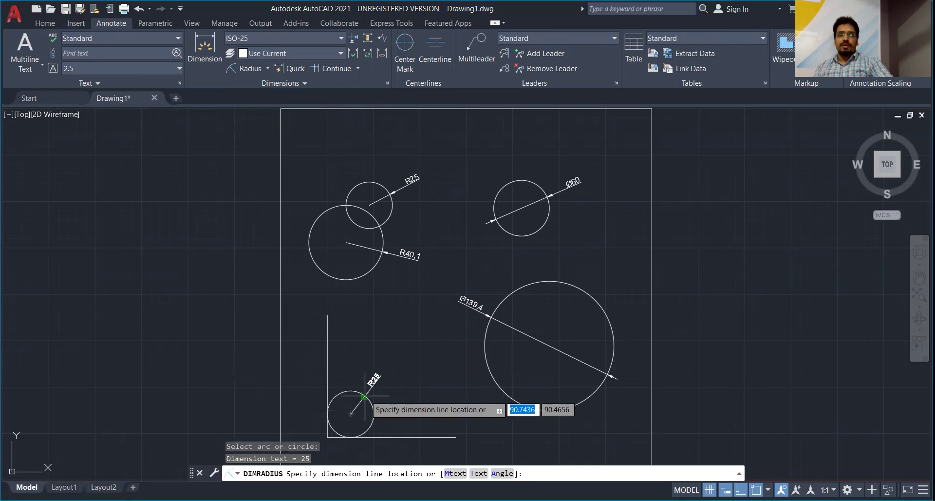
pyautogui.click(376, 366)
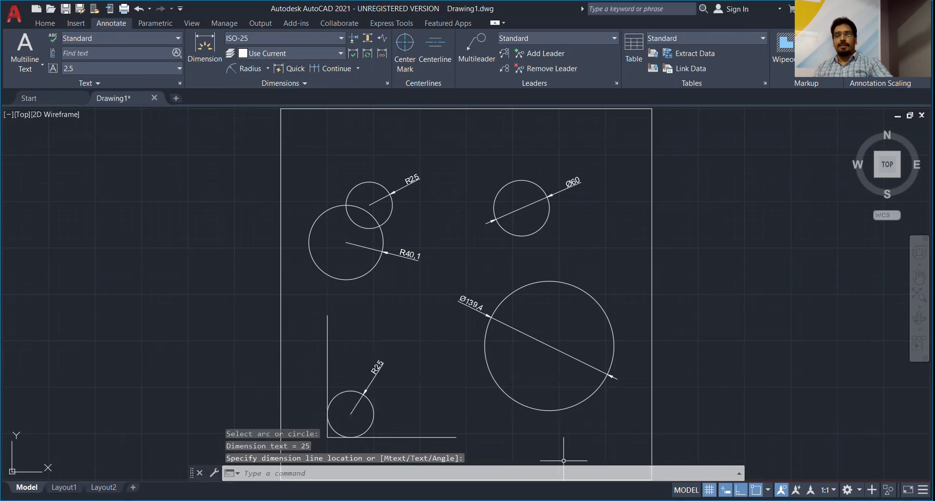
# Draw a closed triangle above the 60 diameter circle with a horizontal top side, turning ortho mode off for its two slanted sides.
pyautogui.click(46, 23)
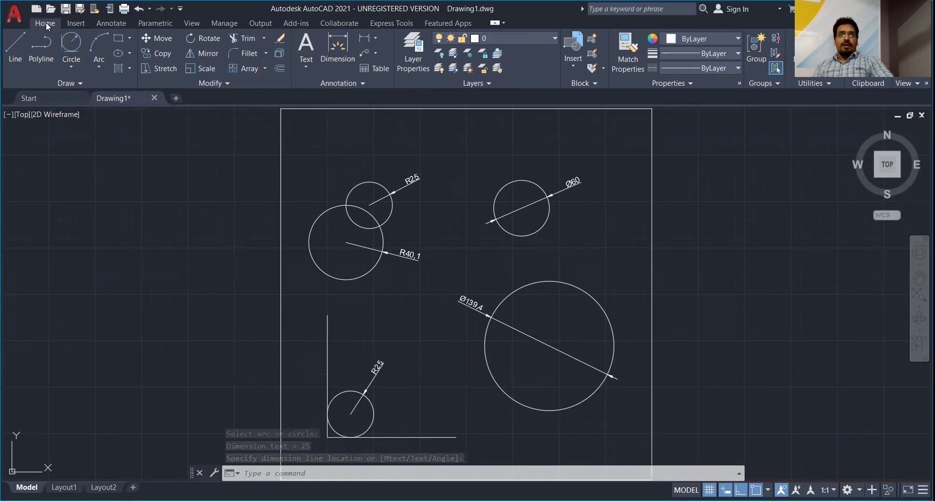
pyautogui.click(70, 66)
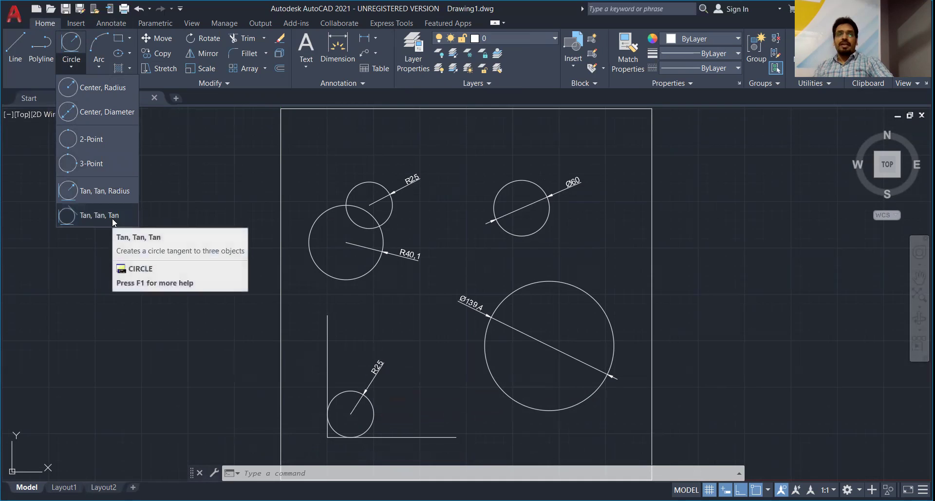
pyautogui.click(14, 53)
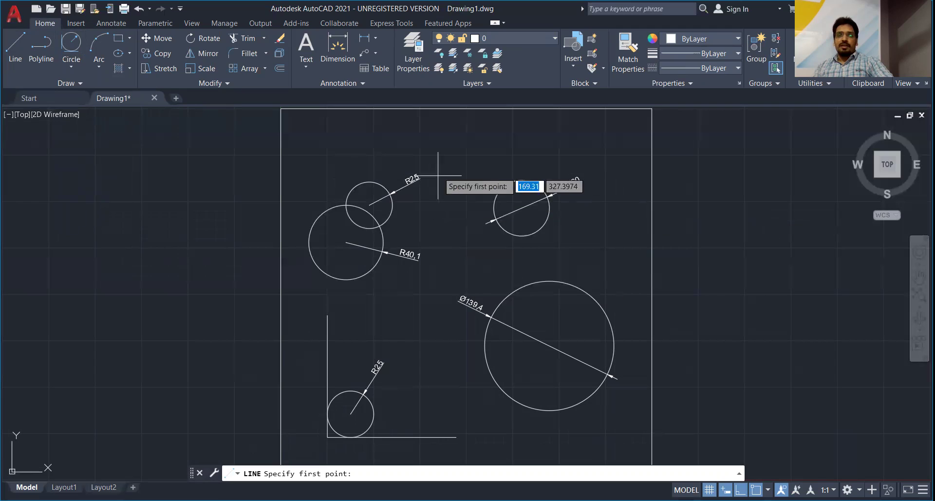
pyautogui.click(610, 126)
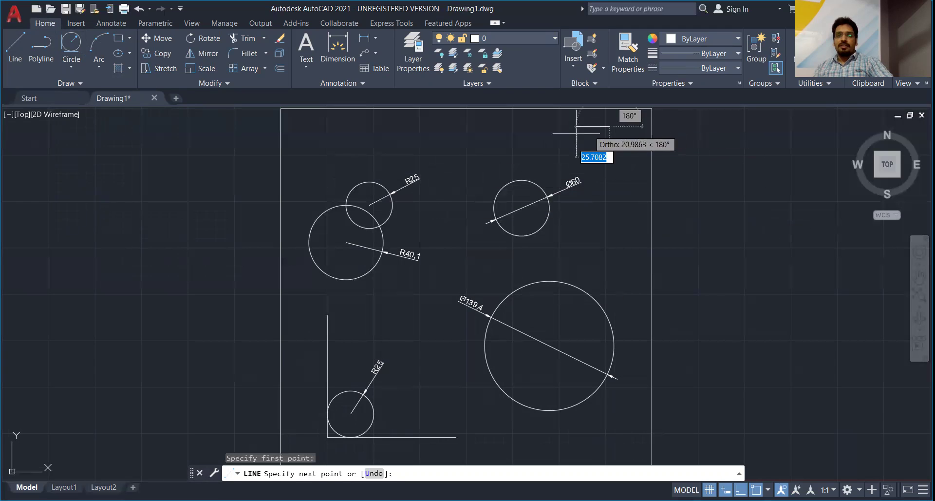
pyautogui.click(511, 143)
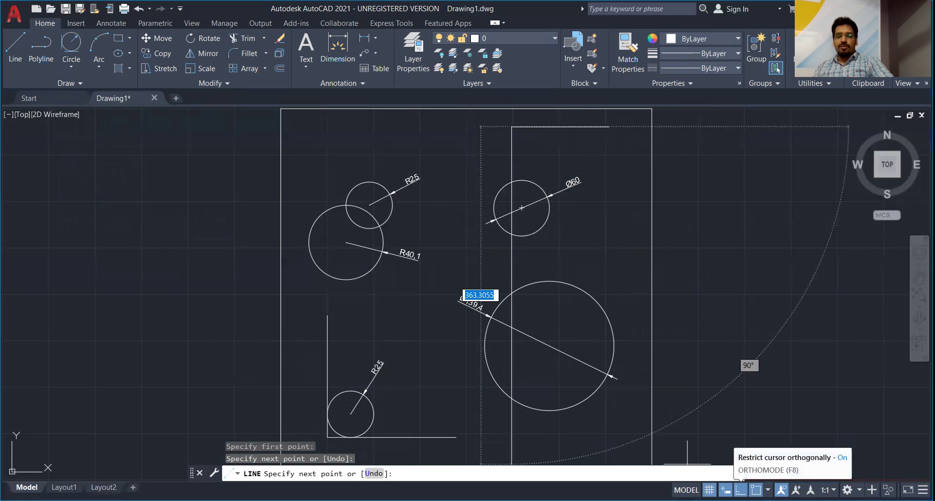
pyautogui.press('F8')
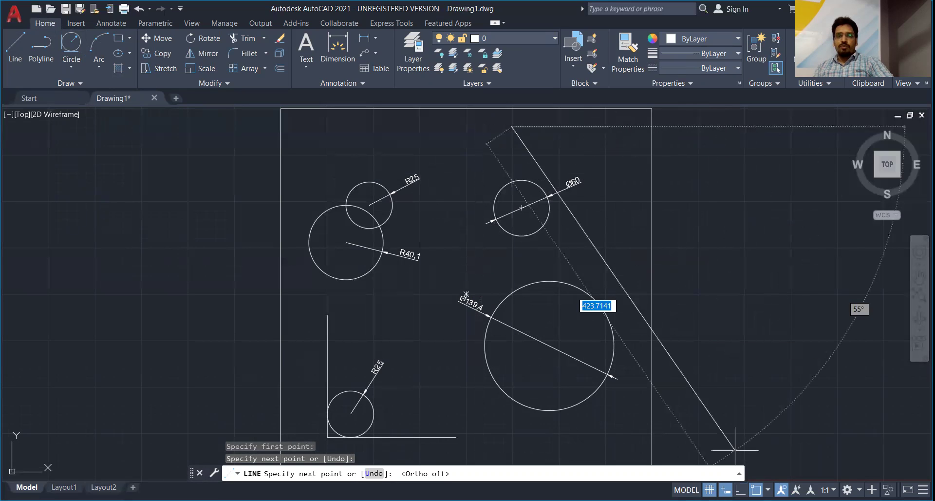
pyautogui.click(534, 174)
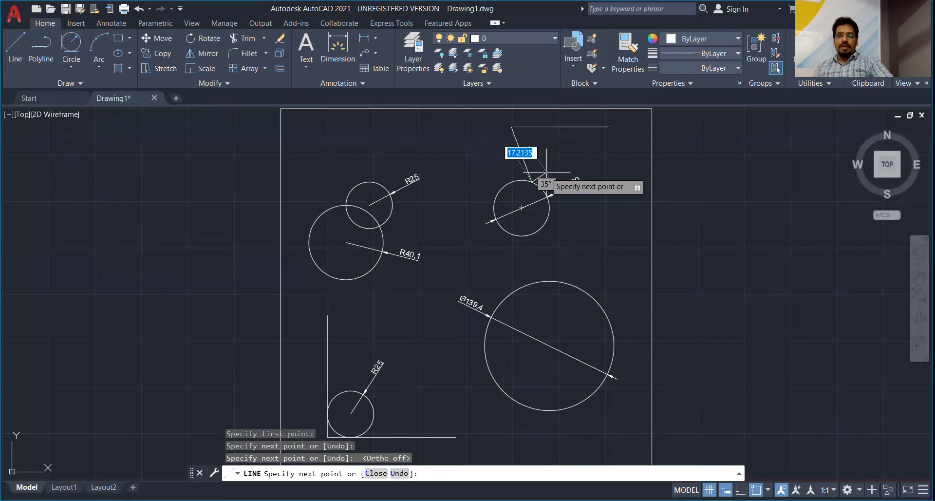
pyautogui.click(609, 126)
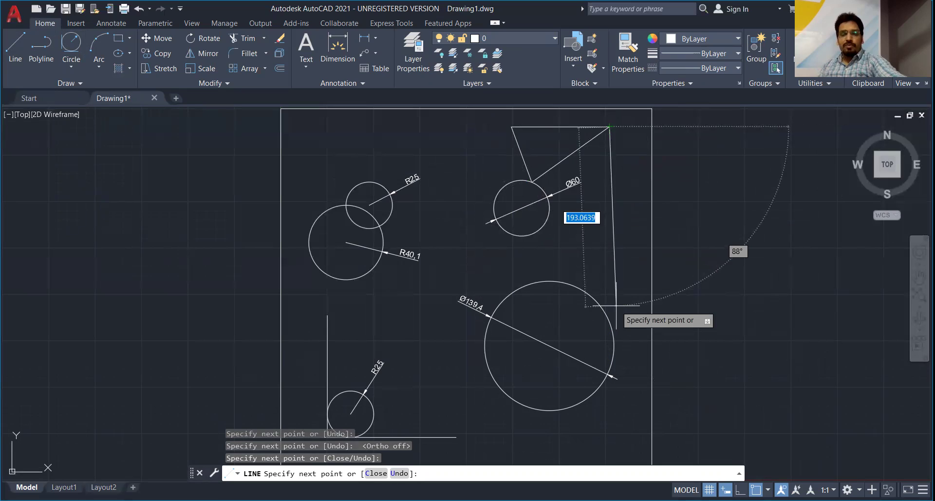
pyautogui.press('Escape')
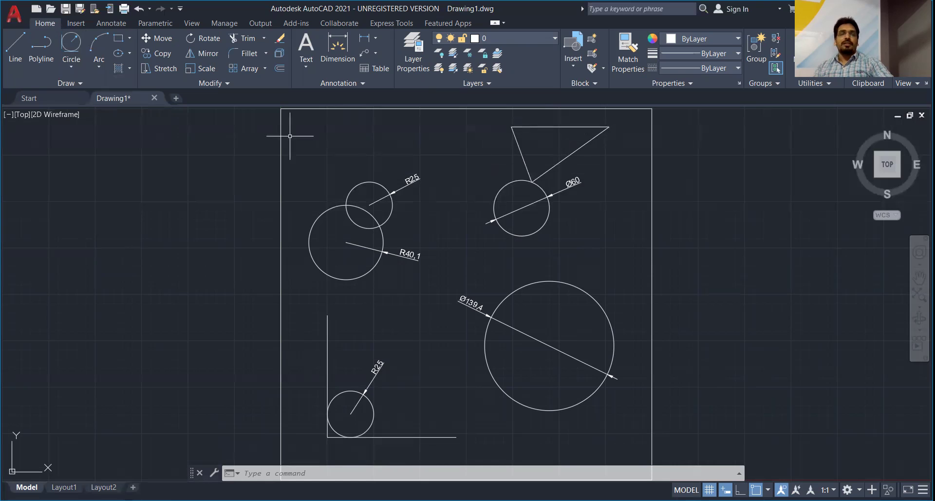
# Draw a Tan, Tan, Tan circle about 23.2 in radius inside the triangle, tangent to its three sides.
pyautogui.click(72, 66)
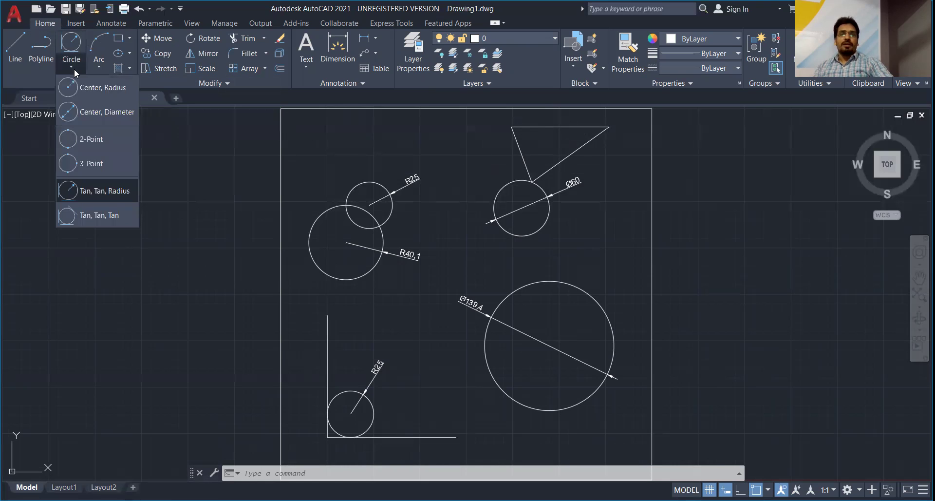
pyautogui.click(126, 214)
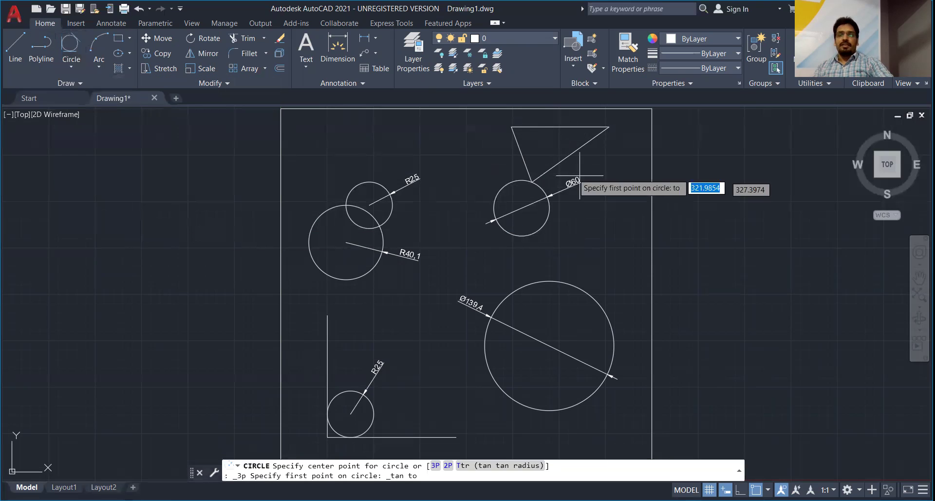
pyautogui.click(519, 153)
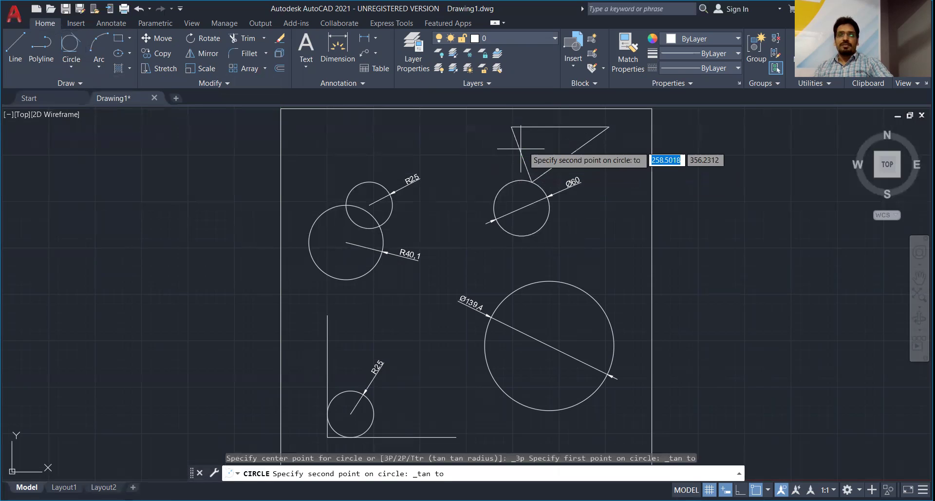
pyautogui.click(547, 128)
pyautogui.click(568, 152)
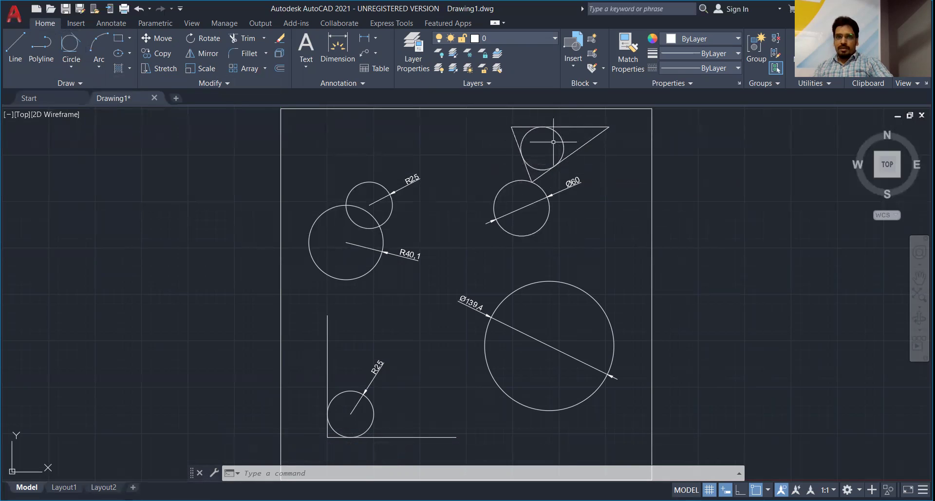
# Add a radius dimension to the circle inside the triangle, placing its text outside to the lower right.
pyautogui.click(111, 24)
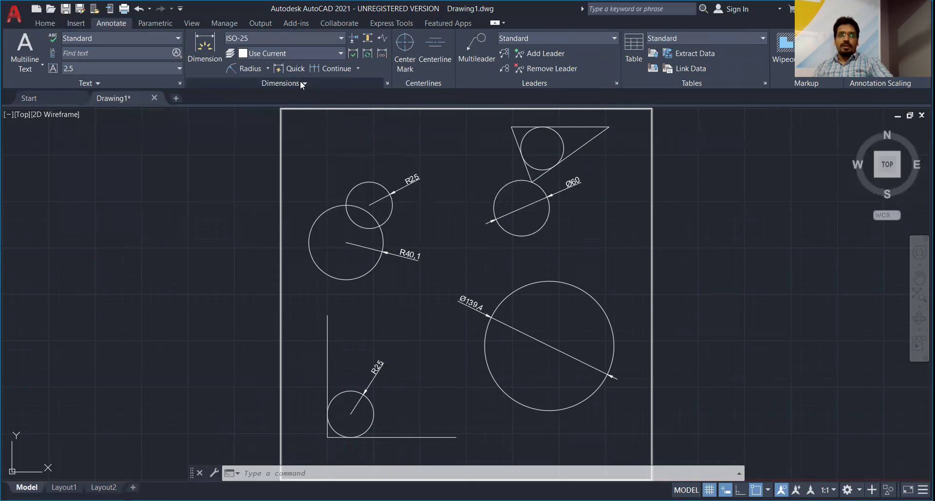
pyautogui.click(267, 68)
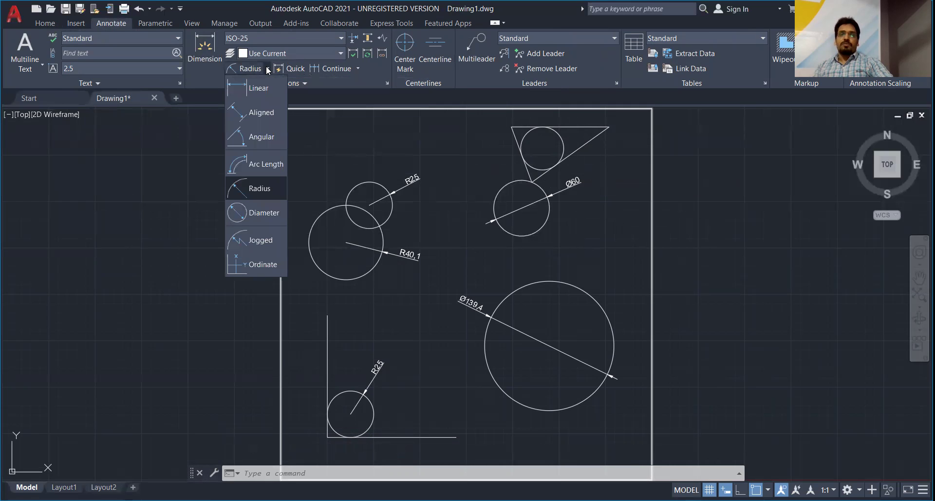
pyautogui.click(261, 189)
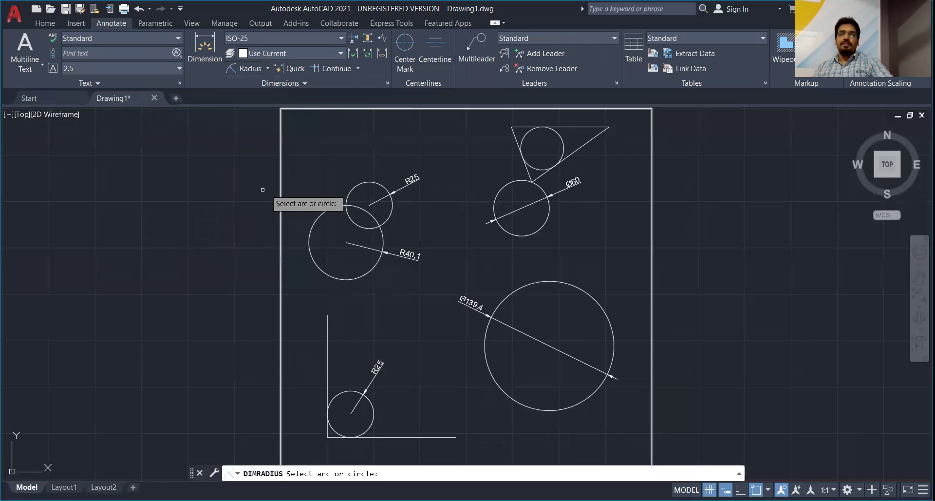
pyautogui.click(560, 136)
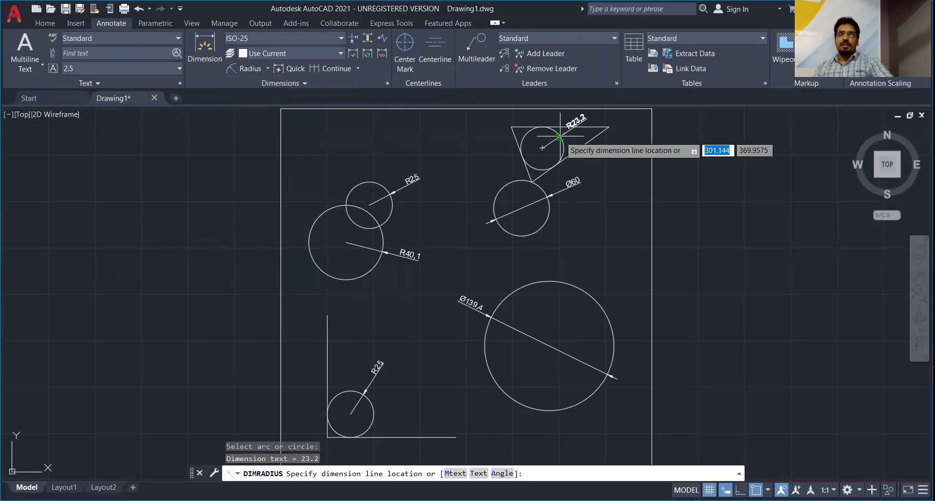
pyautogui.click(590, 166)
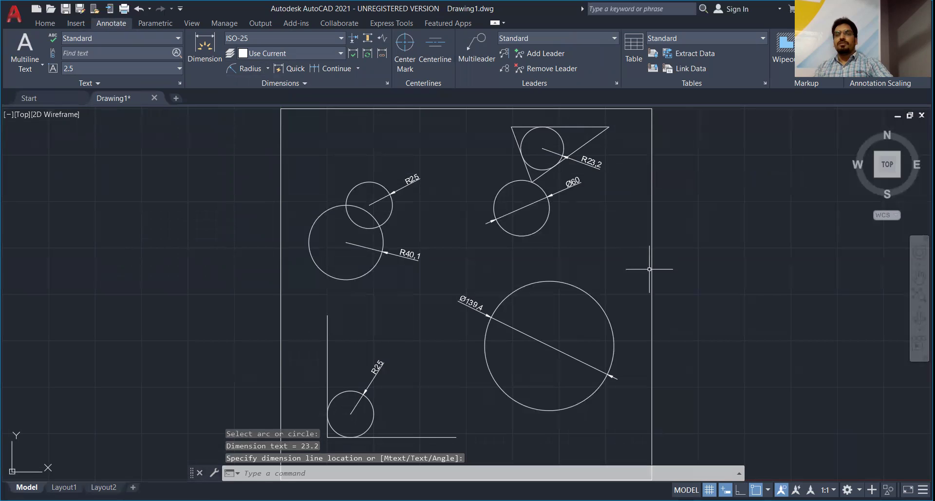